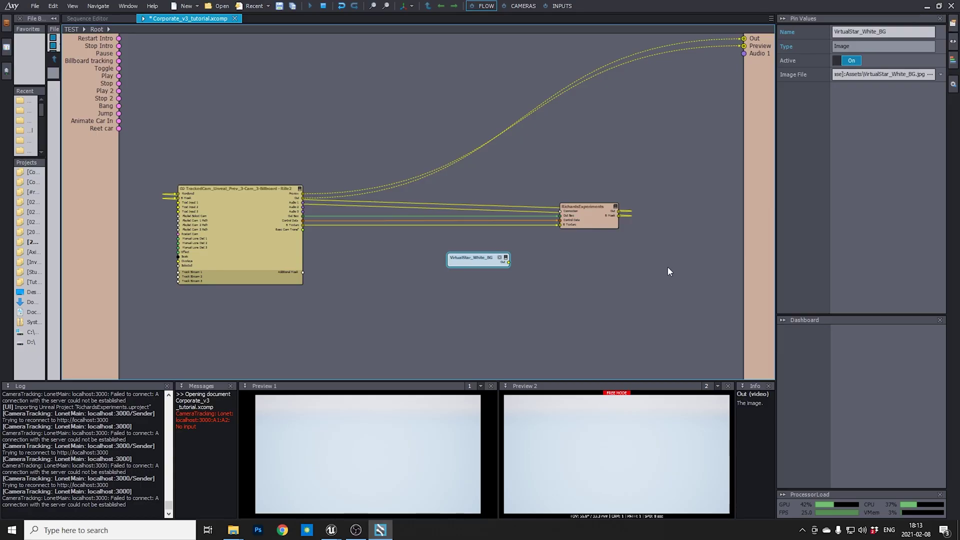
- Move the RichardsExperiments module closer to the TrackedCam compound in the flow graph
{"action": "scroll", "coordinate": [337, 188], "scroll_direction": "up", "scroll_amount": 1}
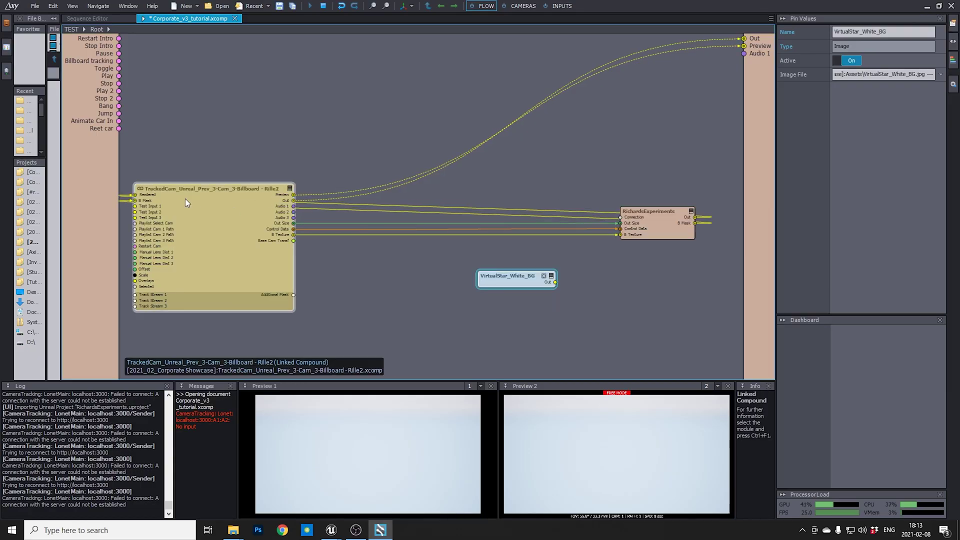
{"action": "left_click", "coordinate": [229, 205]}
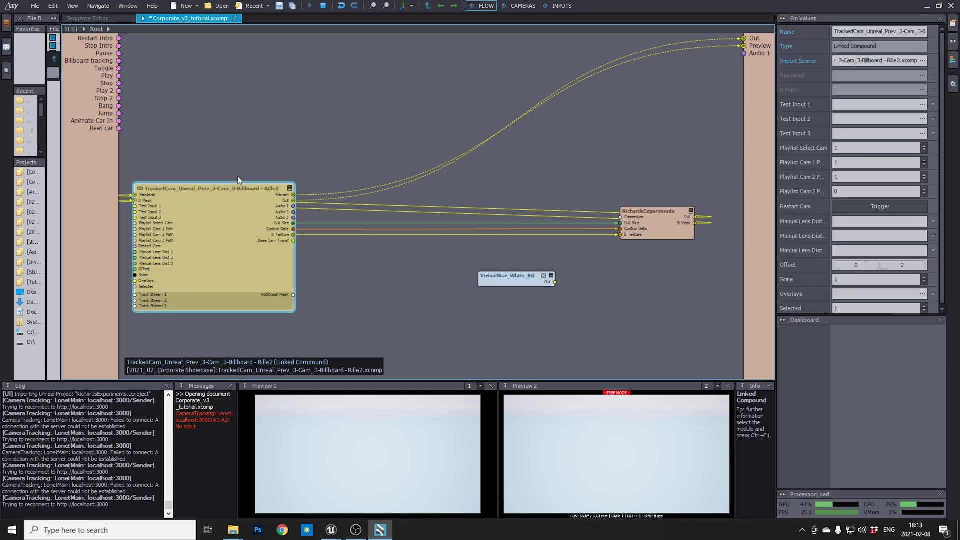
{"action": "left_click_drag", "start_coordinate": [671, 160], "coordinate": [637, 215]}
{"action": "left_click", "coordinate": [620, 283]}
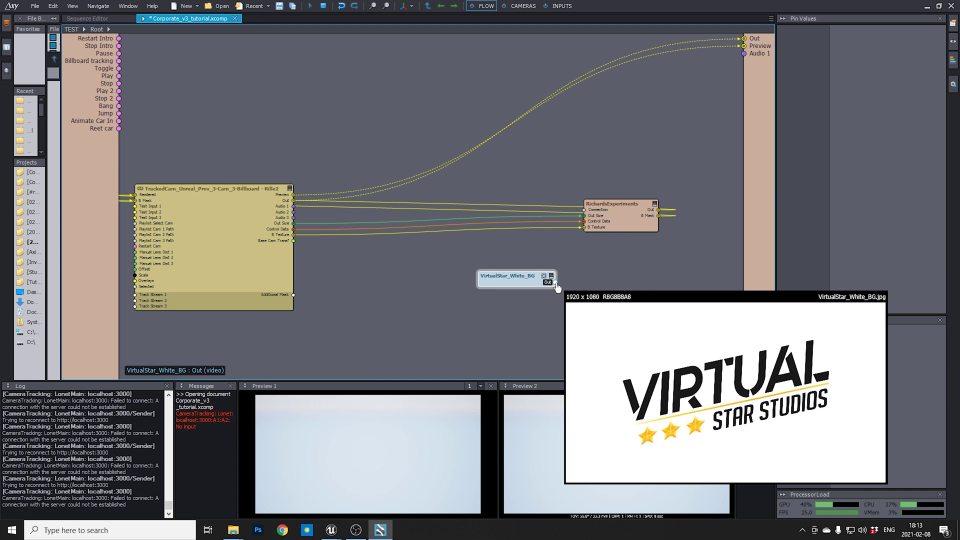
- Switch to the RichardsExperiments project in Unreal Editor and stop the running play session
{"action": "mouse_move", "coordinate": [328, 532]}
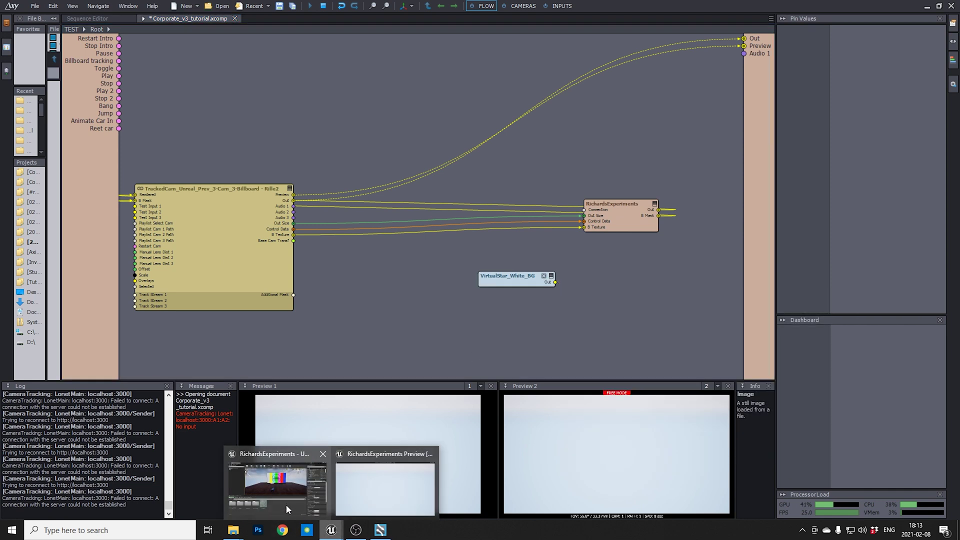
{"action": "left_click", "coordinate": [286, 504]}
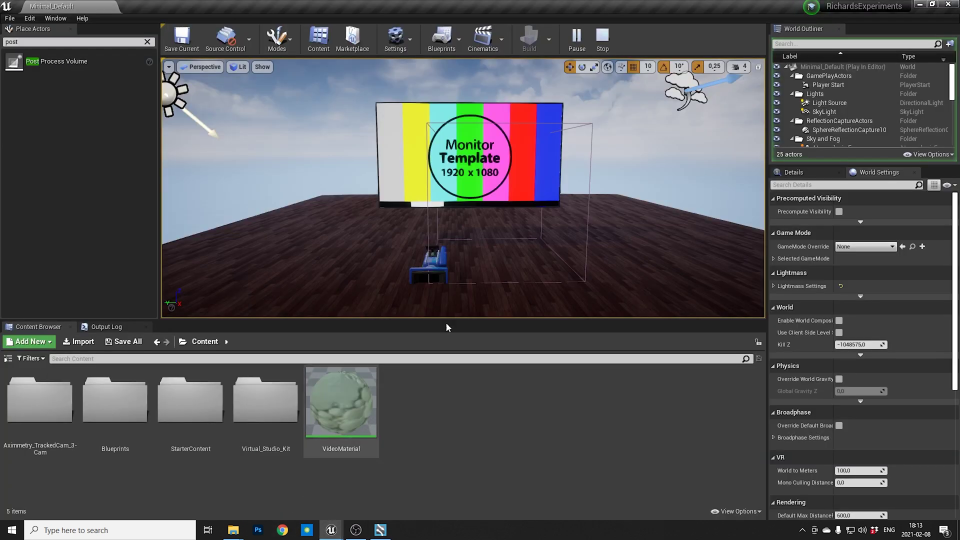
{"action": "left_click", "coordinate": [602, 39]}
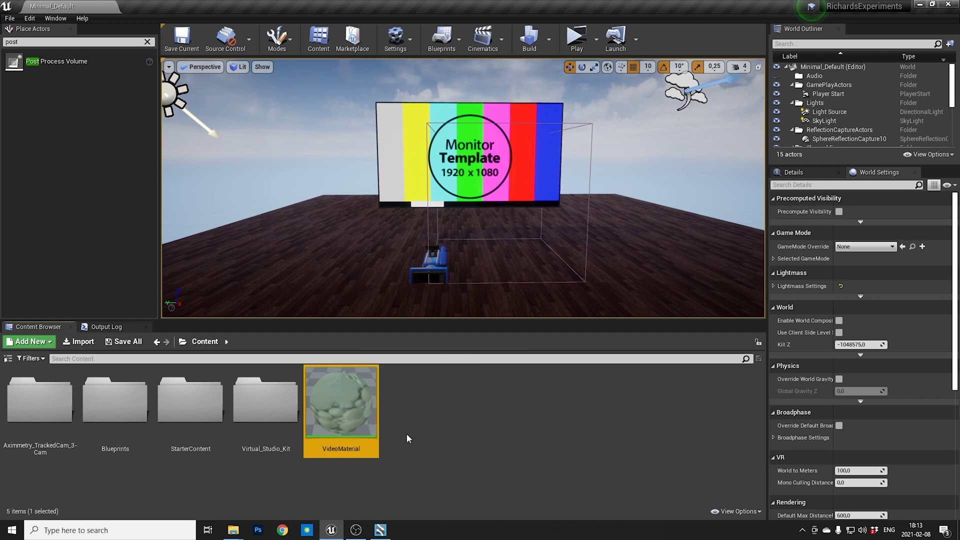
- Create a new material named VideoMaterial2 in the Content folder
{"action": "right_click", "coordinate": [420, 409]}
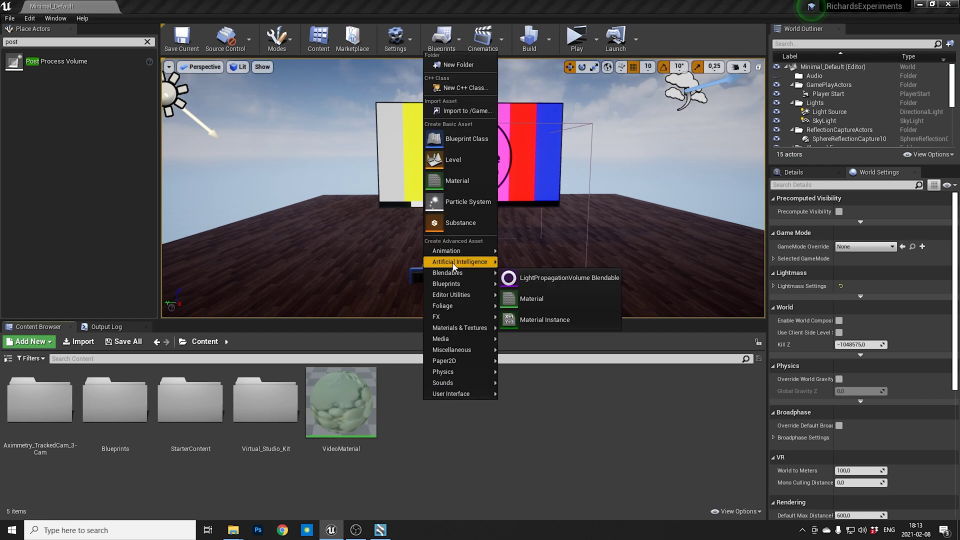
{"action": "right_click", "coordinate": [444, 400]}
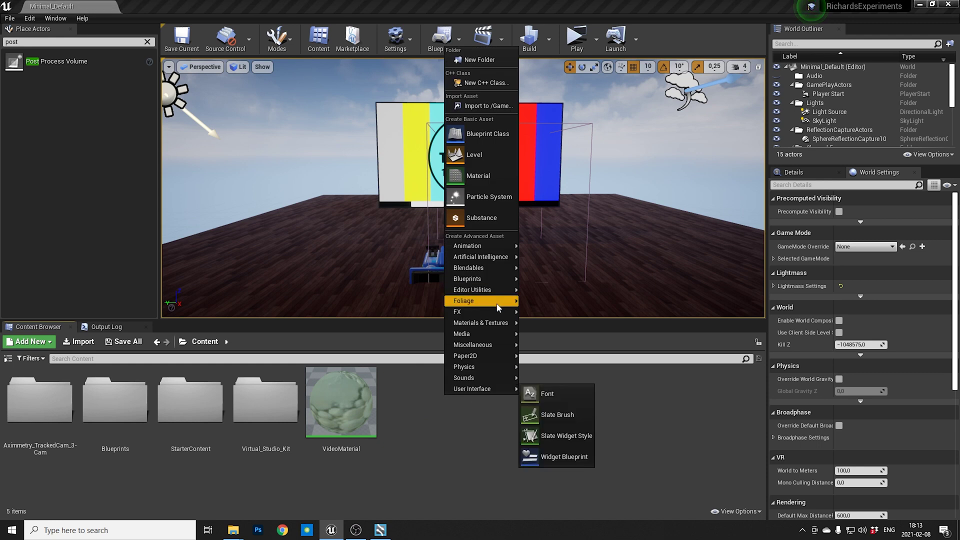
{"action": "mouse_move", "coordinate": [503, 325]}
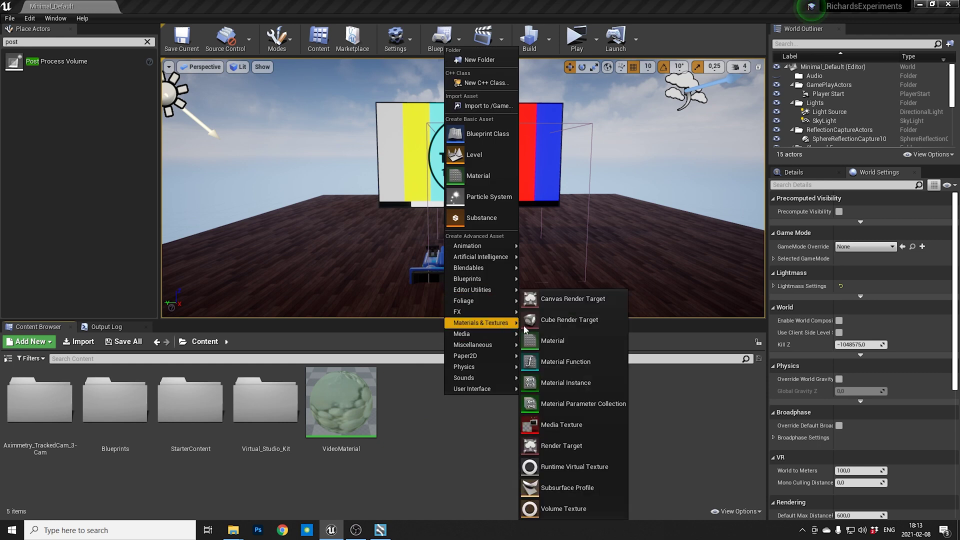
{"action": "left_click", "coordinate": [598, 341]}
{"action": "type", "text": "V"}
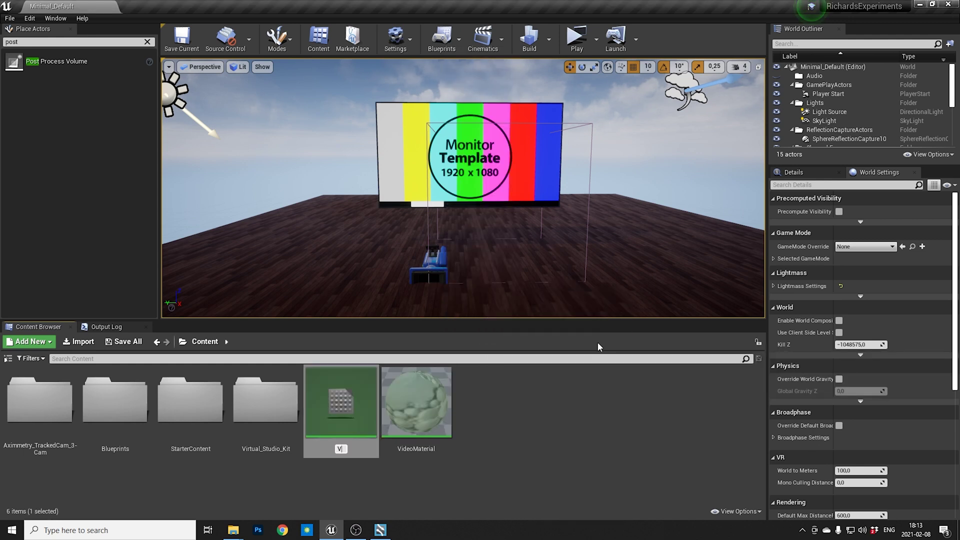
{"action": "type", "text": "ideoMaterial"}
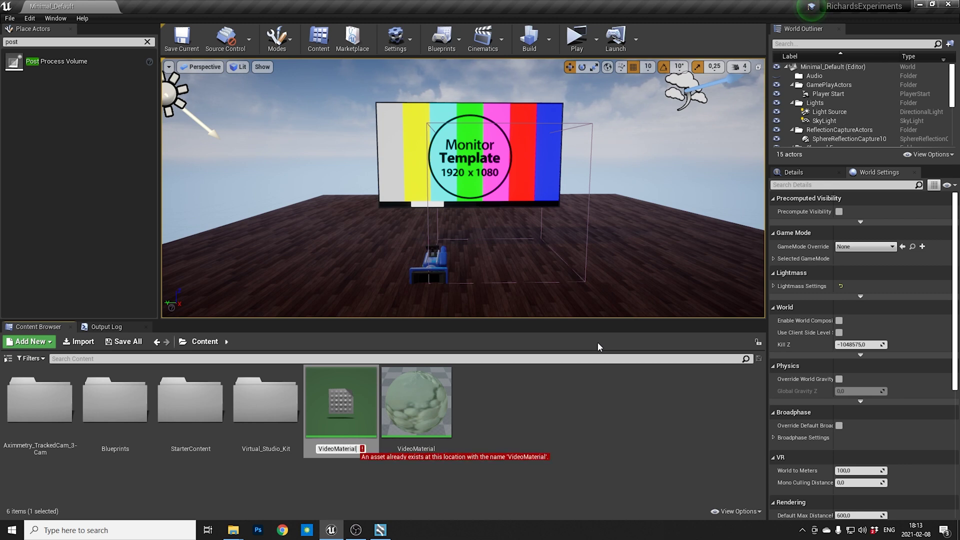
{"action": "type", "text": "2"}
{"action": "key", "text": "Return"}
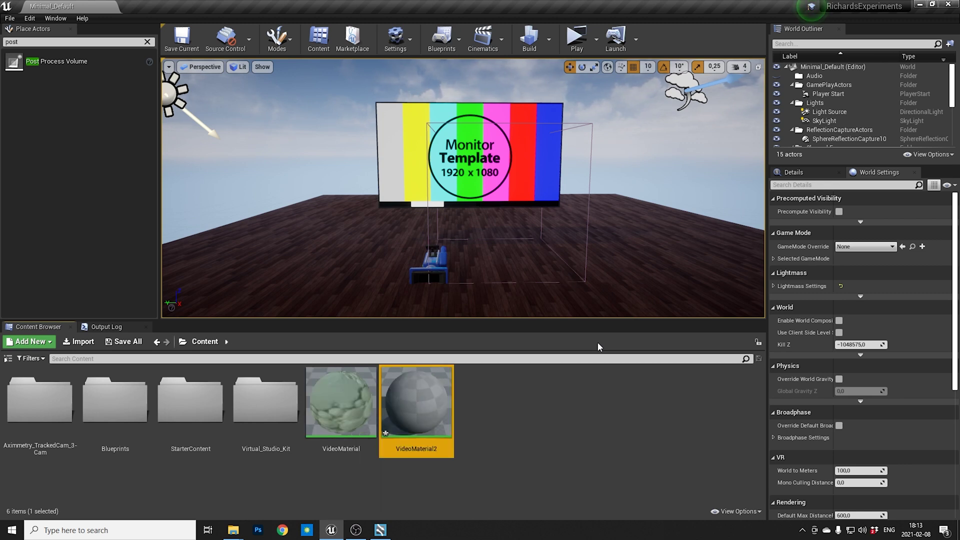
- In VideoMaterial2, add a TextureSampleParameter2D node named VideoTexture2 and connect its RGB output to Base Color
{"action": "double_click", "coordinate": [423, 406]}
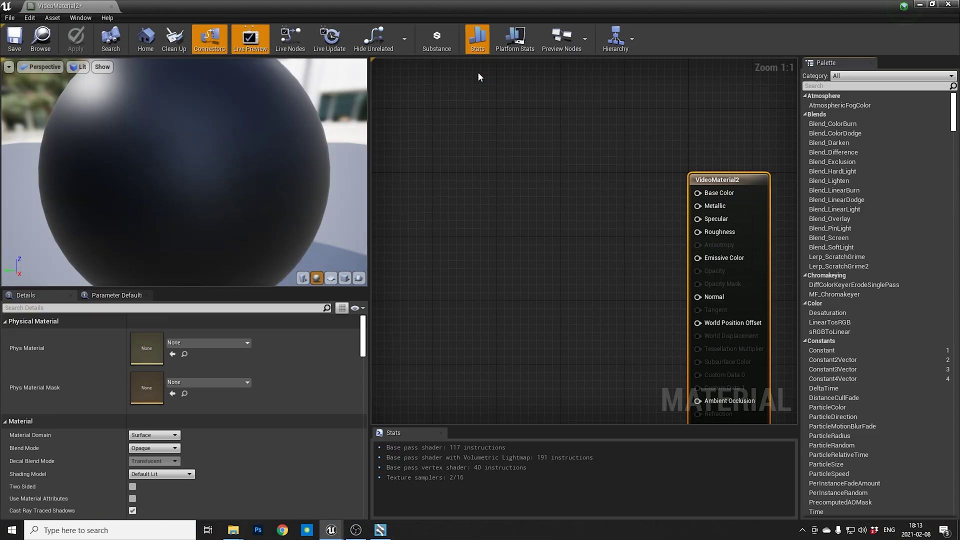
{"action": "right_click", "coordinate": [480, 180]}
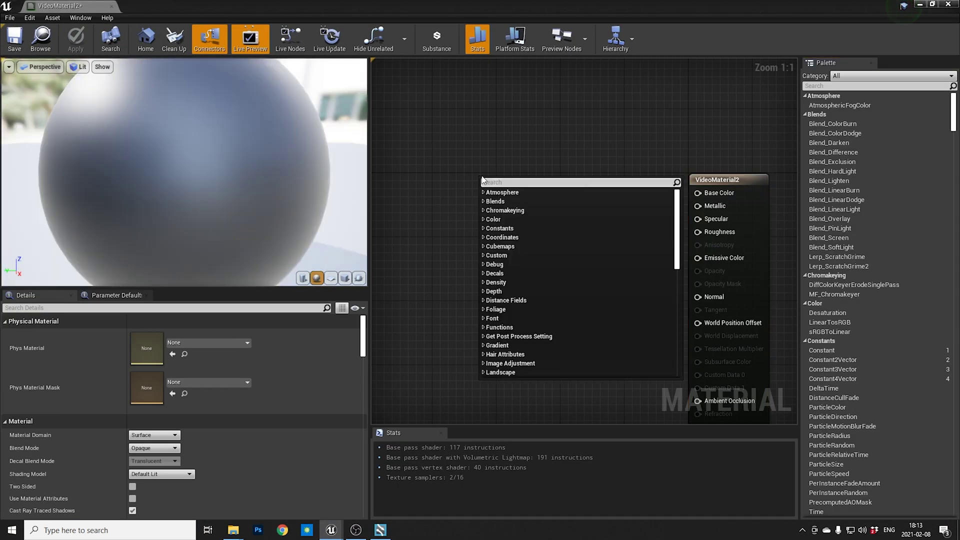
{"action": "type", "text": "texture param"}
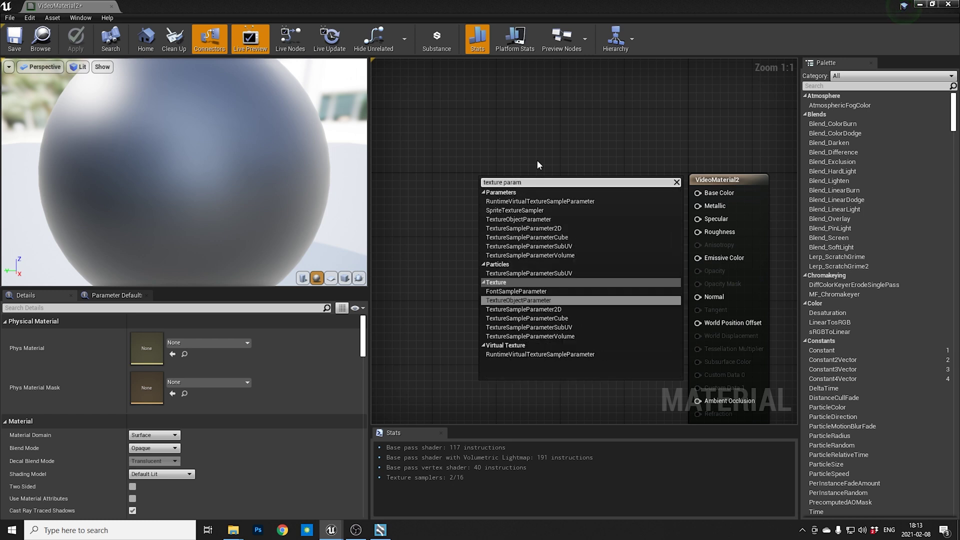
{"action": "left_click", "coordinate": [524, 310]}
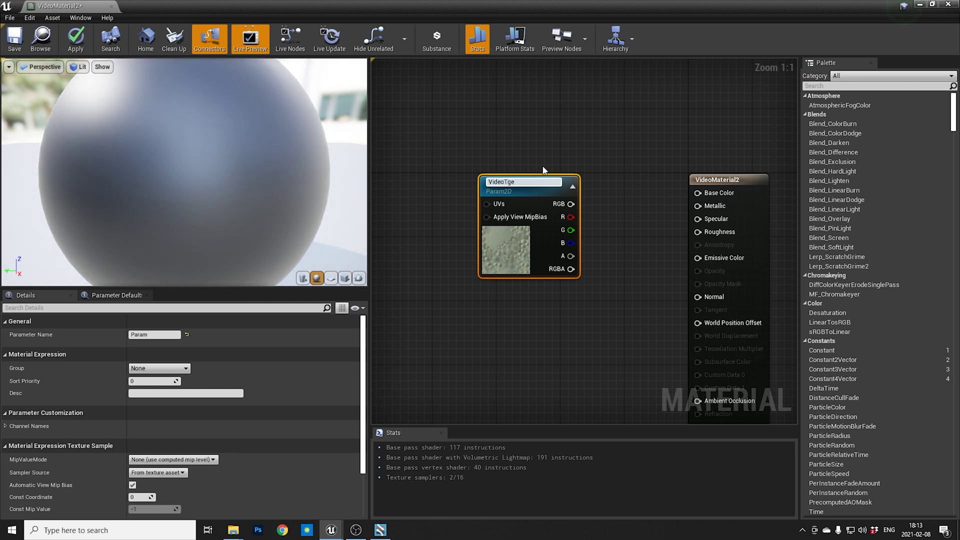
{"action": "type", "text": "VideoTexture2"}
{"action": "key", "text": "Return"}
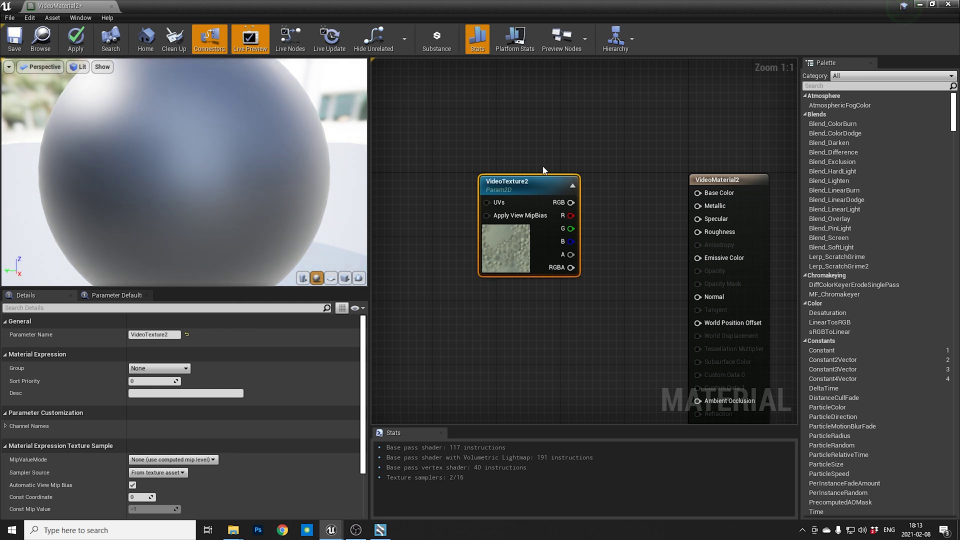
{"action": "left_click_drag", "start_coordinate": [571, 202], "coordinate": [573, 205]}
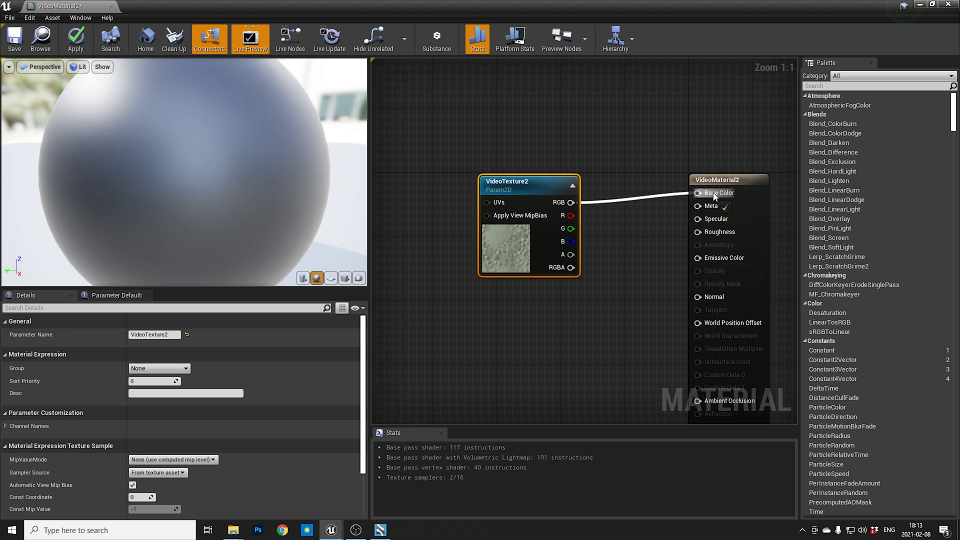
{"action": "left_click_drag", "start_coordinate": [722, 196], "coordinate": [720, 193]}
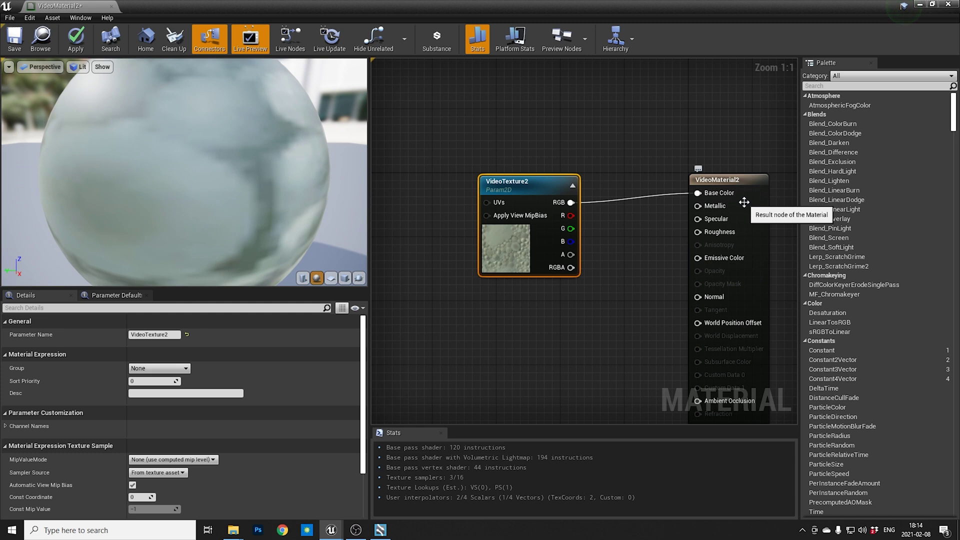
- Set the blend mode of VideoMaterial2 to Translucent
{"action": "left_click", "coordinate": [745, 202]}
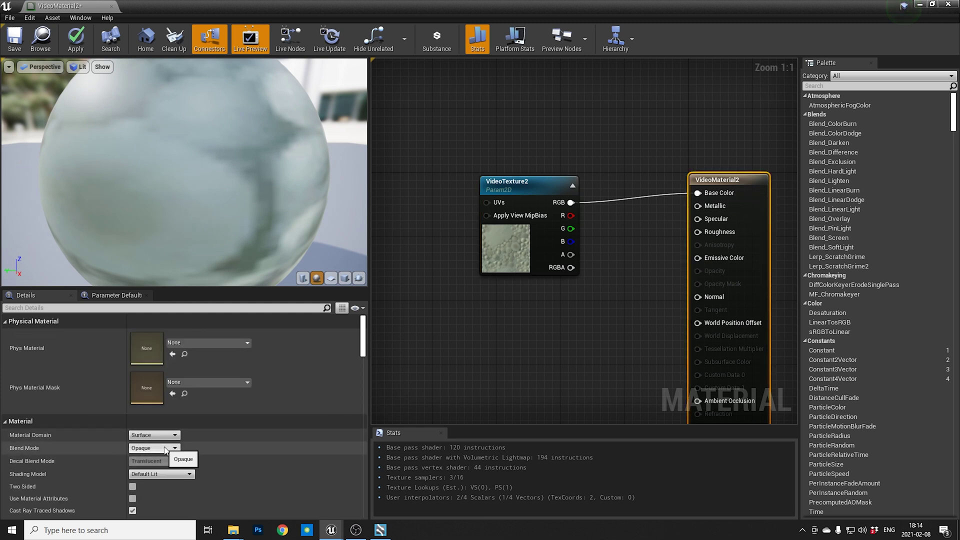
{"action": "left_click", "coordinate": [649, 319]}
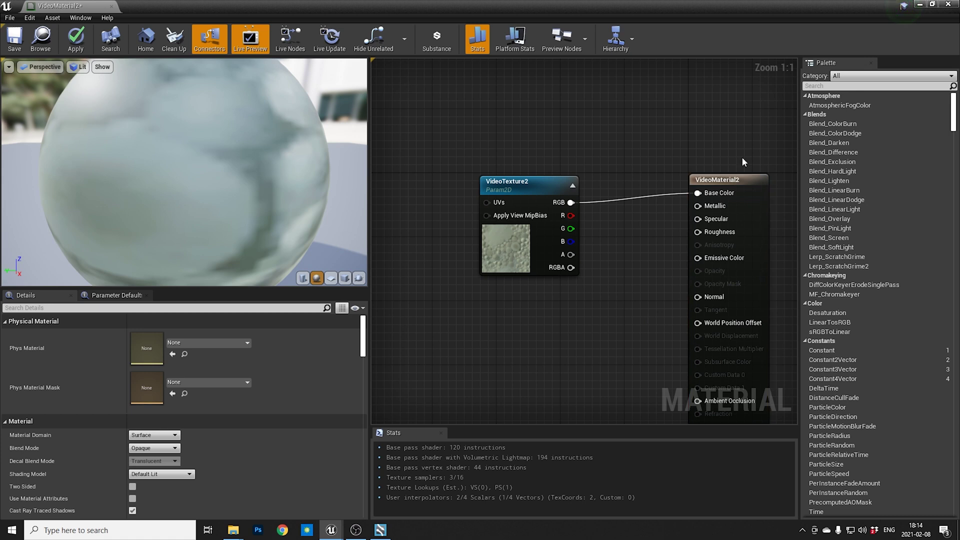
{"action": "left_click", "coordinate": [752, 183]}
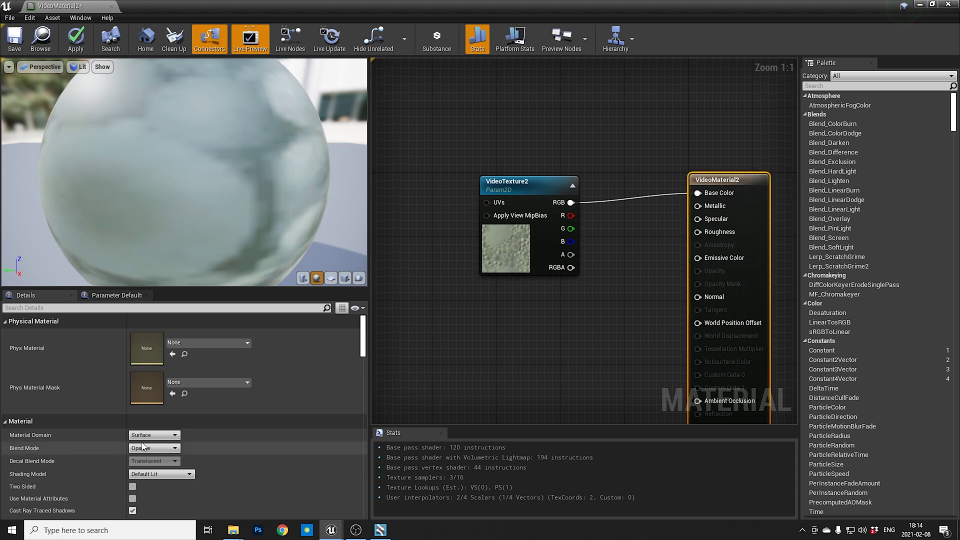
{"action": "left_click", "coordinate": [146, 448]}
{"action": "left_click", "coordinate": [150, 470]}
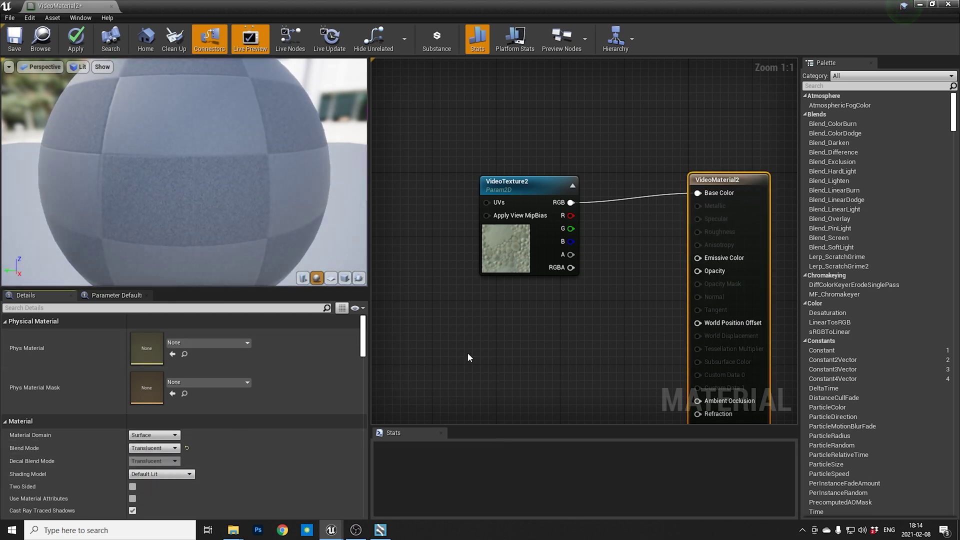
{"action": "left_click", "coordinate": [645, 269]}
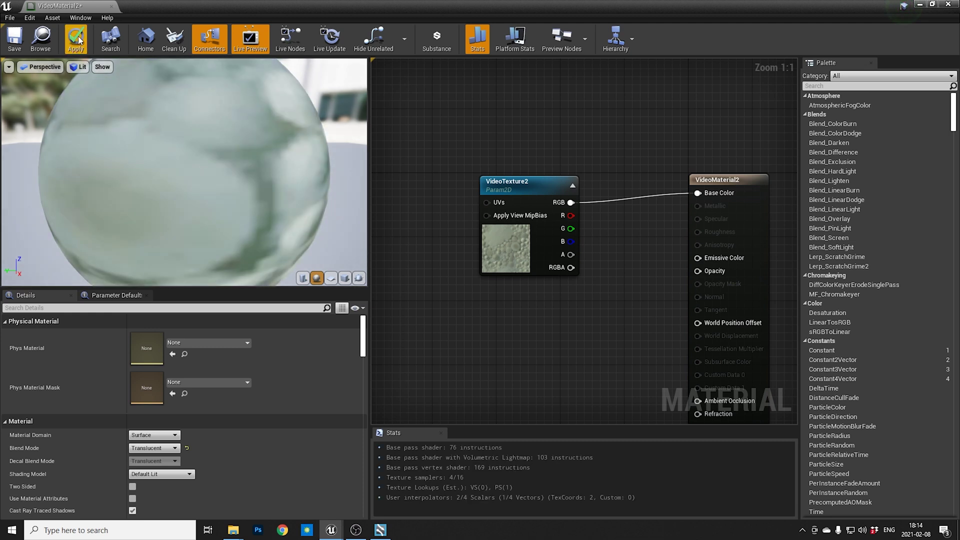
- Apply and save the changes to VideoMaterial2, and close its material editor
{"action": "left_click", "coordinate": [76, 45]}
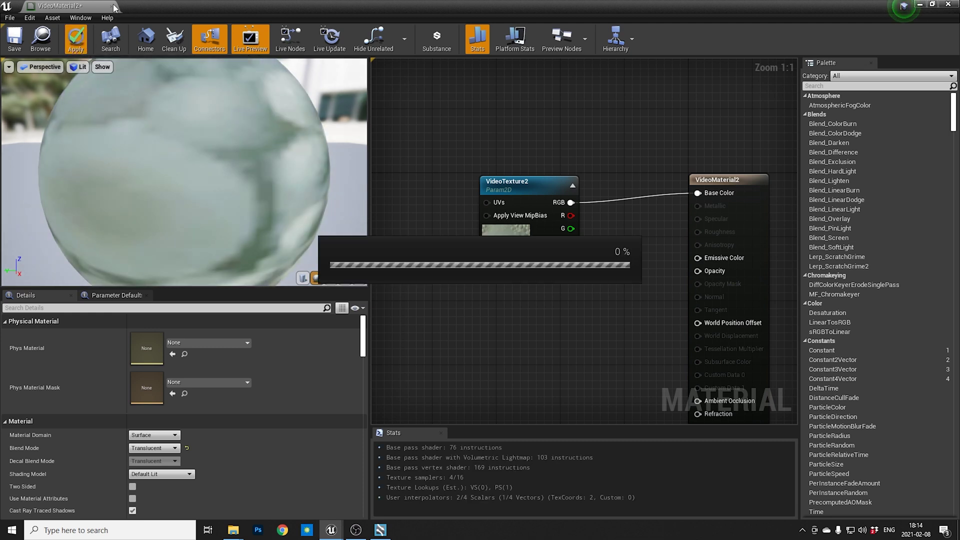
{"action": "left_click", "coordinate": [15, 39]}
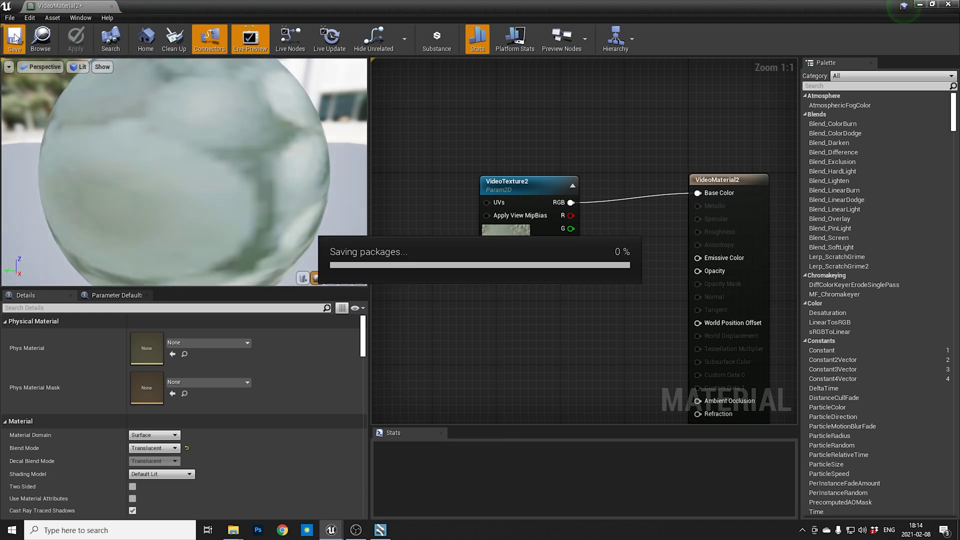
{"action": "left_click", "coordinate": [111, 6]}
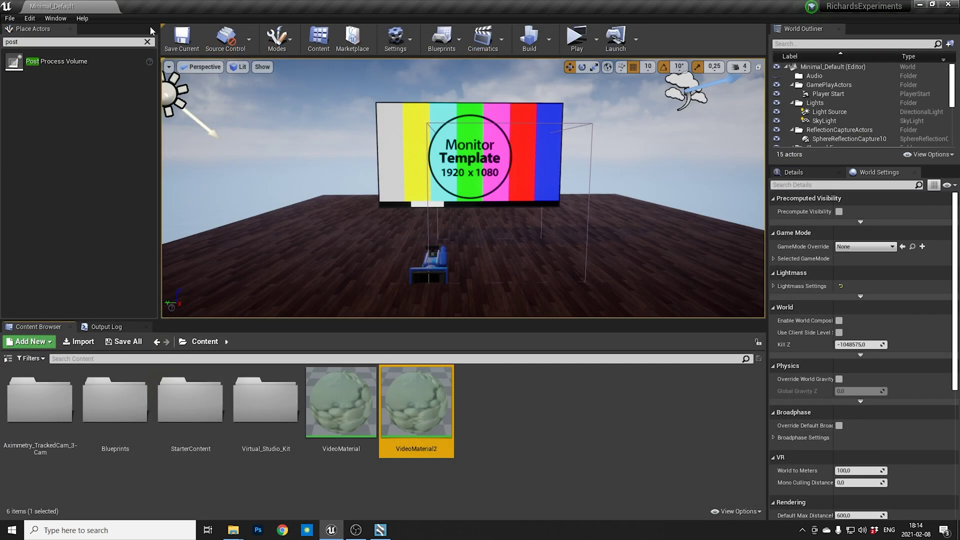
- Assign VideoMaterial2 to material Element 0 of the SM_Monitors_Horizontal_Bezels monitor mesh in the level
{"action": "left_click", "coordinate": [407, 109]}
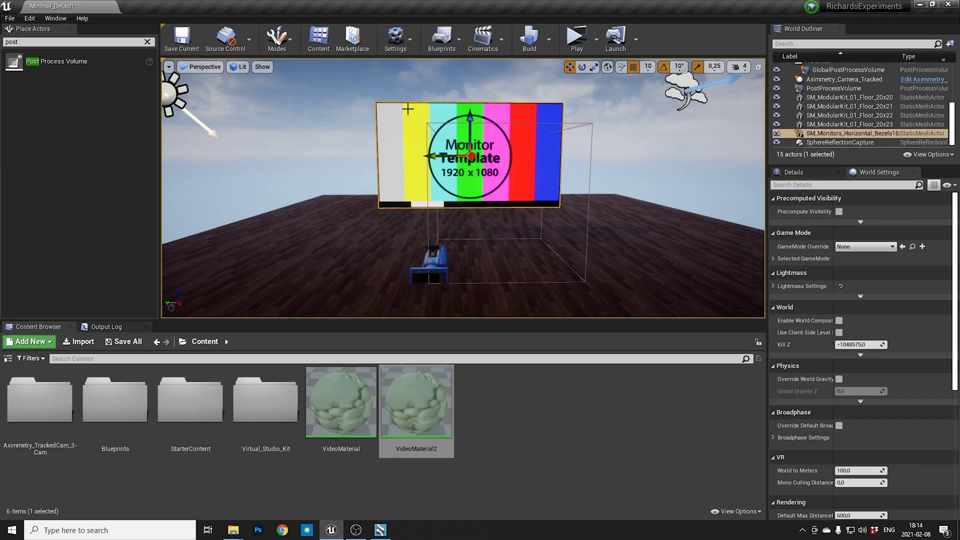
{"action": "left_click", "coordinate": [794, 172]}
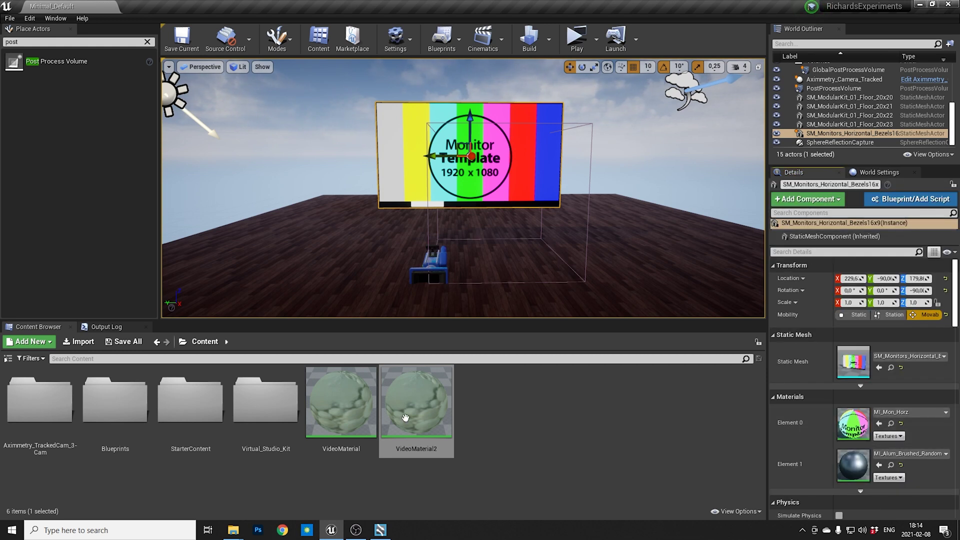
{"action": "left_click_drag", "start_coordinate": [418, 415], "coordinate": [855, 421]}
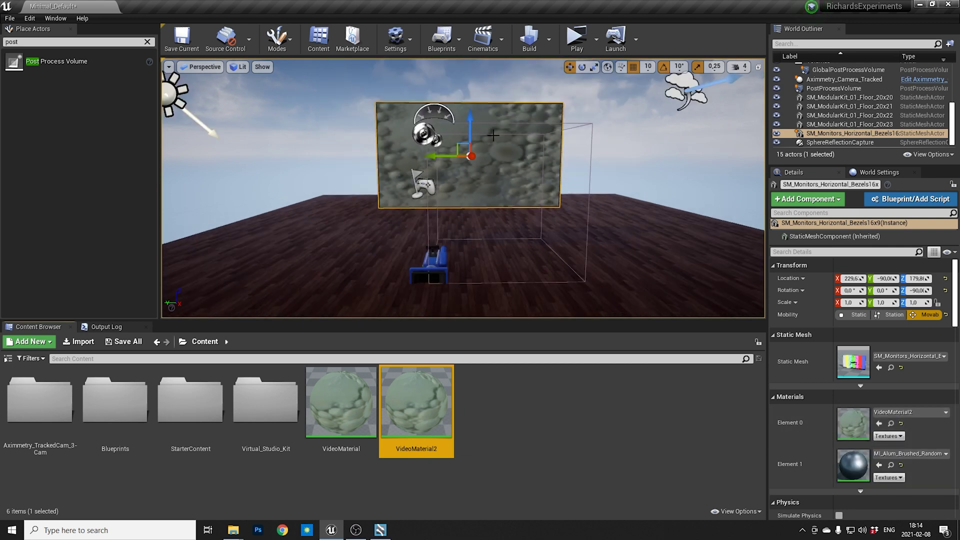
{"action": "scroll", "coordinate": [493, 143], "scroll_direction": "up", "scroll_amount": 2}
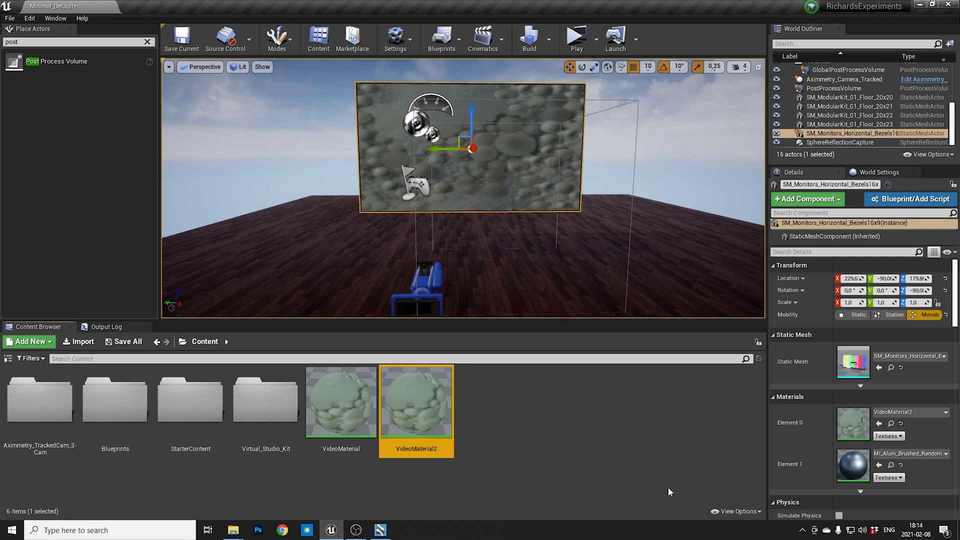
{"action": "left_click", "coordinate": [645, 465]}
- Open the Level Blueprint and add a Create Dynamic Material Instance node connected to the execution output of Event BeginPlay
{"action": "left_click", "coordinate": [444, 40]}
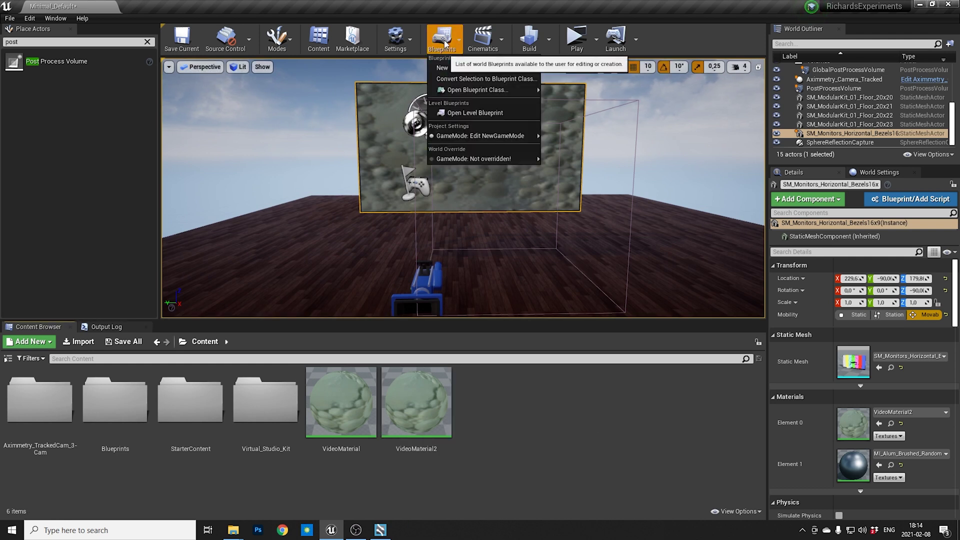
{"action": "left_click", "coordinate": [495, 113]}
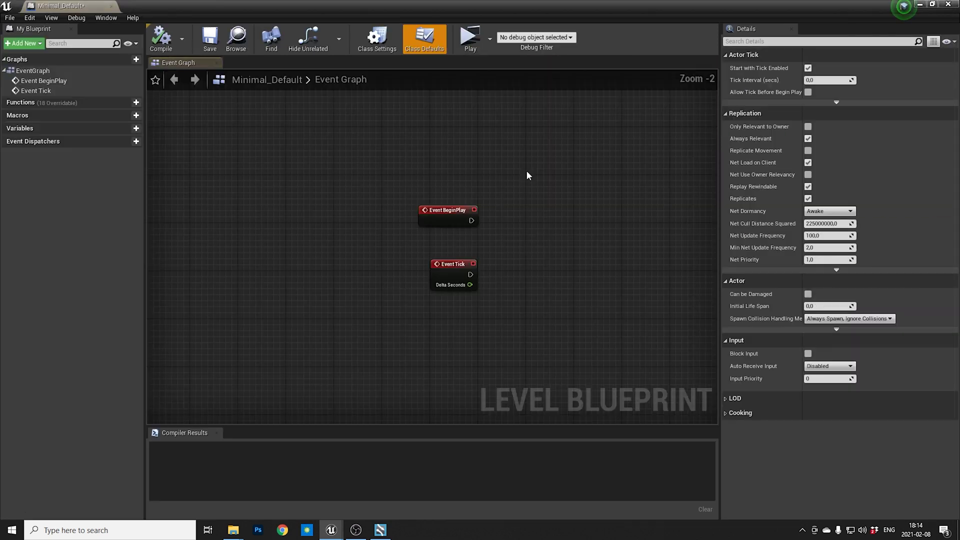
{"action": "left_click_drag", "start_coordinate": [475, 283], "coordinate": [474, 281]}
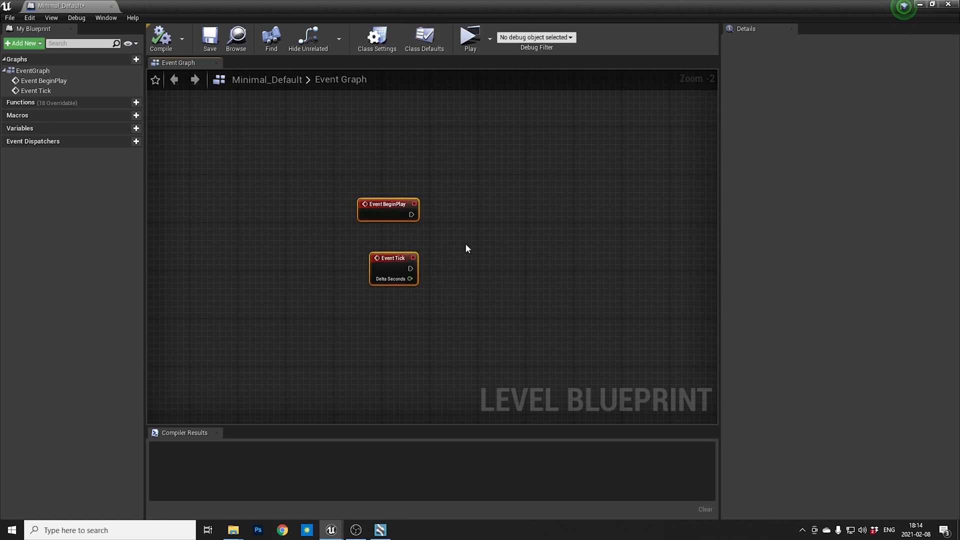
{"action": "left_click_drag", "start_coordinate": [411, 215], "coordinate": [472, 216]}
{"action": "type", "text": "create a material"}
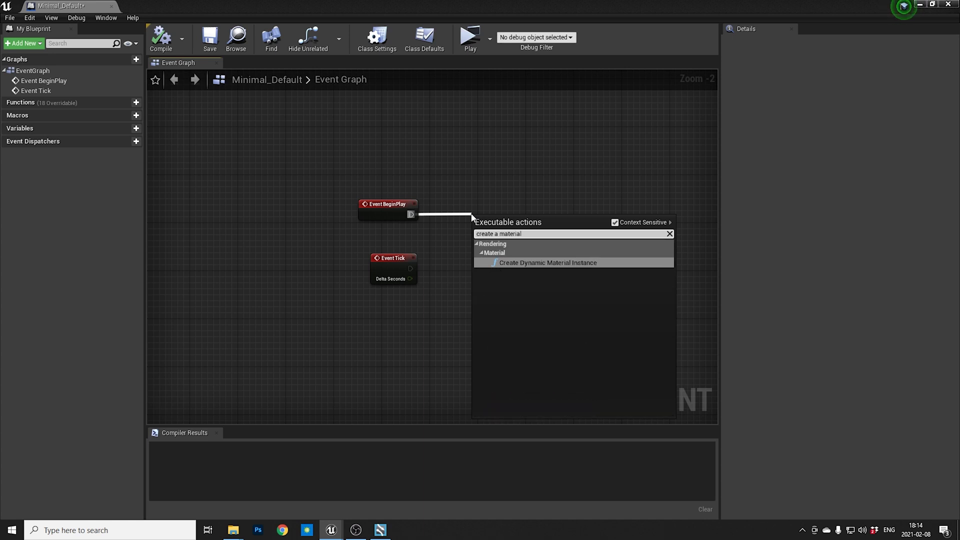
{"action": "key", "text": "Return"}
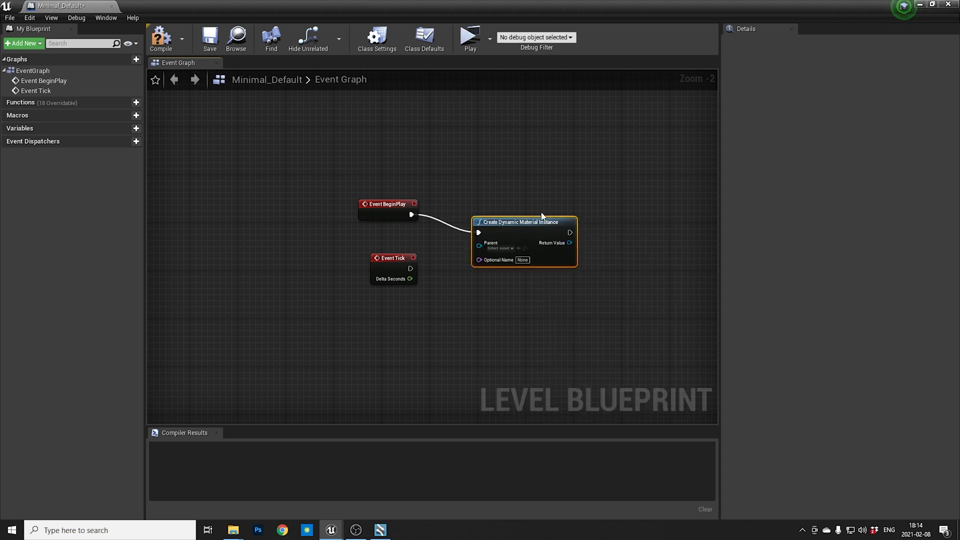
- Align the Create Dynamic Material Instance node with Event BeginPlay and set its Parent to VideoMaterial2
{"action": "left_click_drag", "start_coordinate": [542, 217], "coordinate": [529, 198]}
{"action": "left_click", "coordinate": [498, 230]}
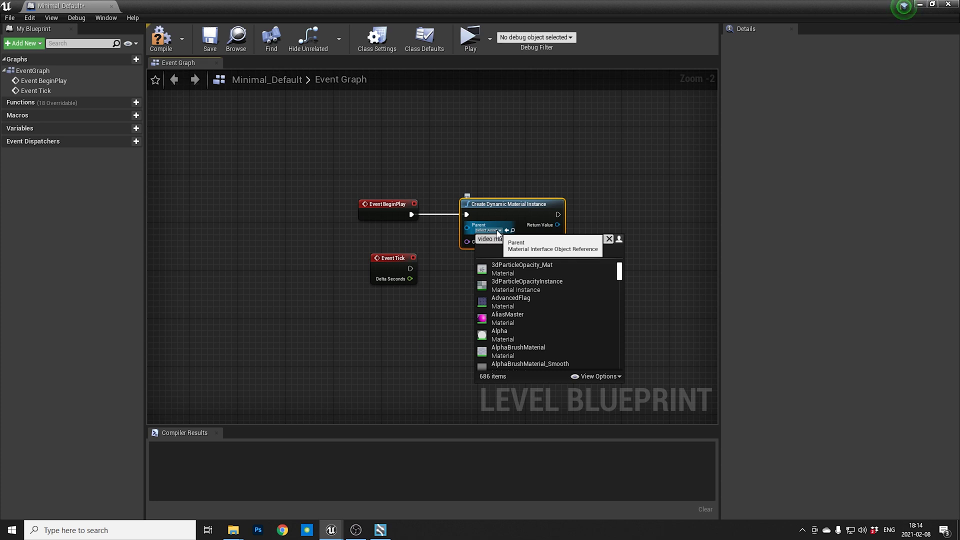
{"action": "left_click", "coordinate": [566, 303]}
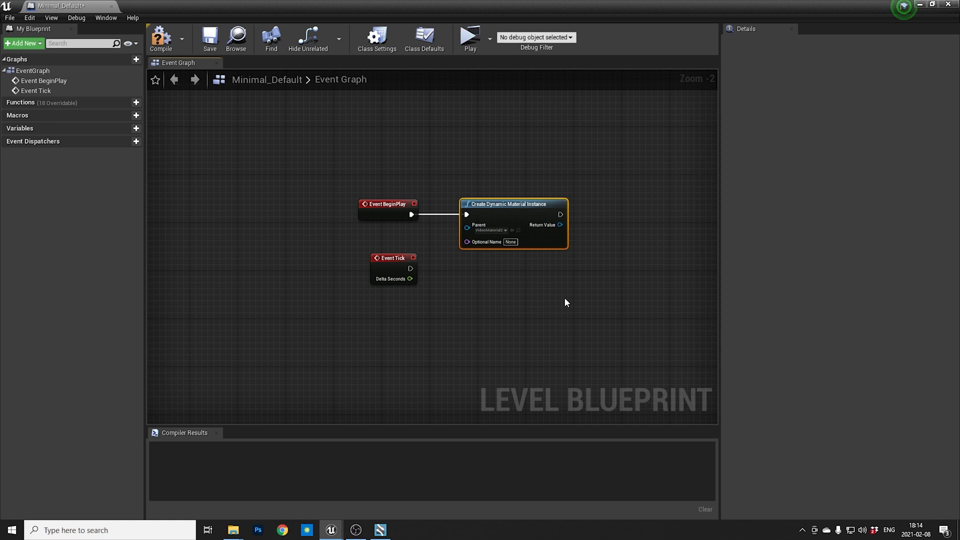
- Switch to Chrome and examine the Get Aximmetry Video node graph in the wiki article on installing and working with the Unreal-based DE edition
{"action": "right_click_drag", "start_coordinate": [609, 226], "coordinate": [533, 213]}
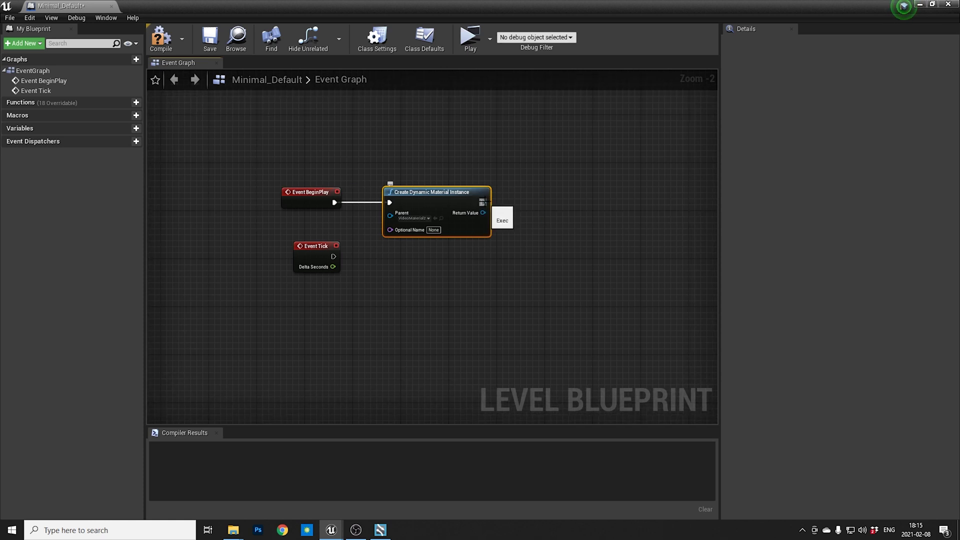
{"action": "key", "text": "alt+Tab"}
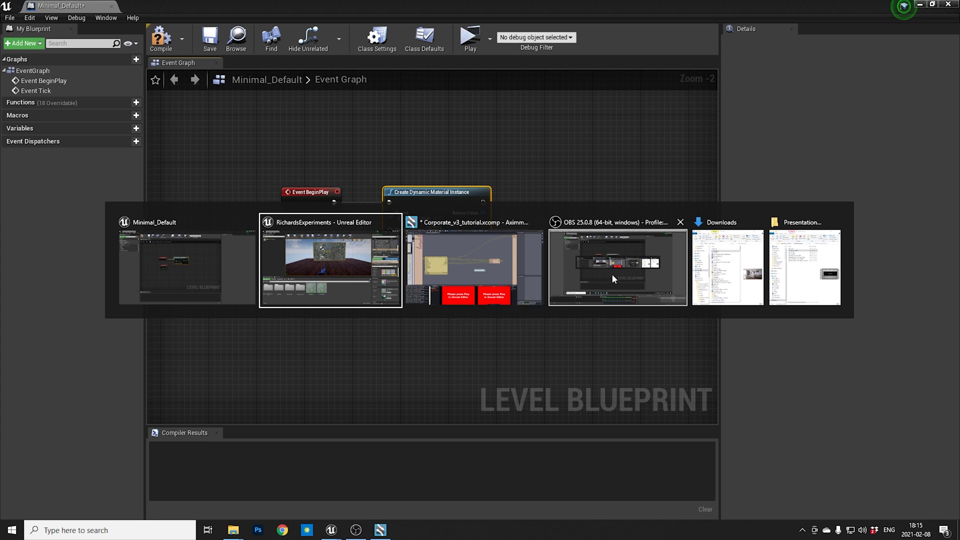
{"action": "key", "text": "Escape"}
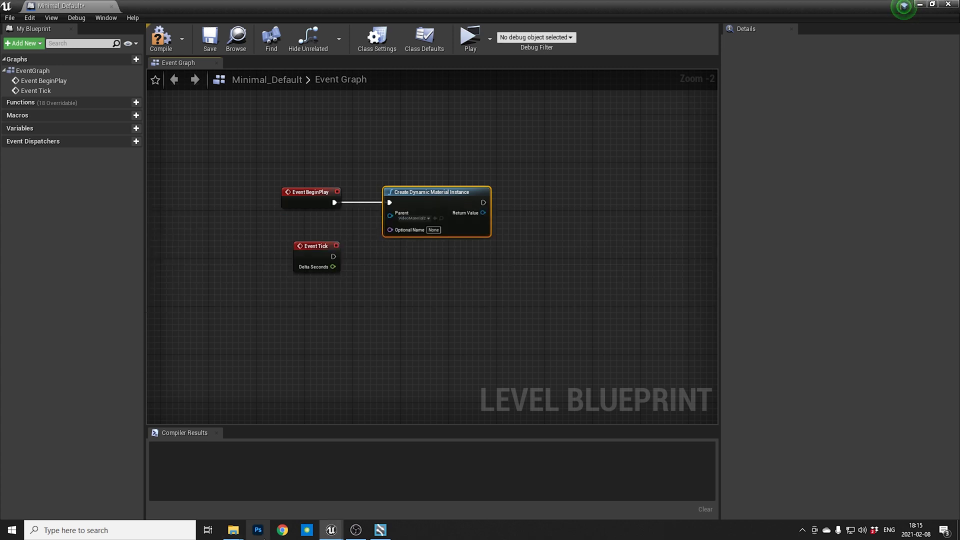
{"action": "left_click", "coordinate": [283, 530]}
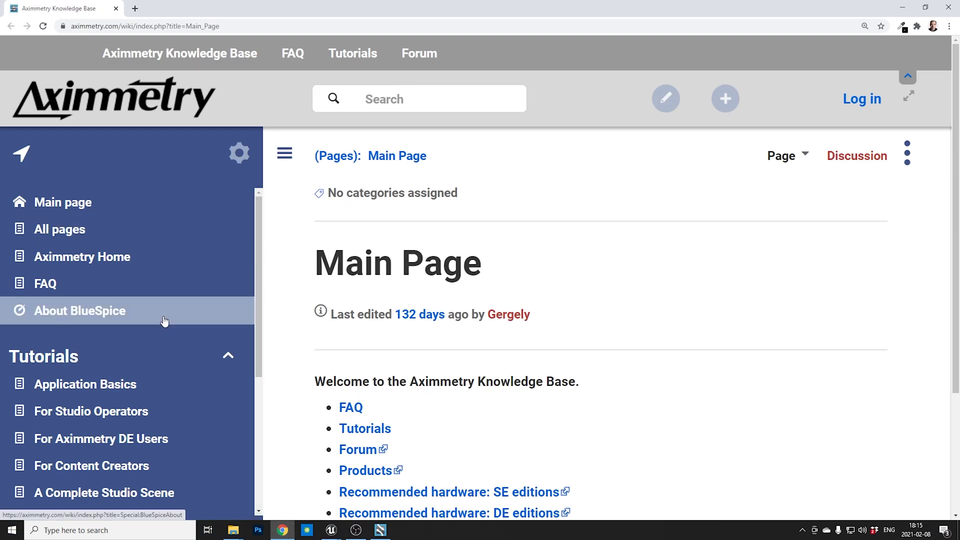
{"action": "scroll", "coordinate": [195, 405], "scroll_direction": "down", "scroll_amount": 3}
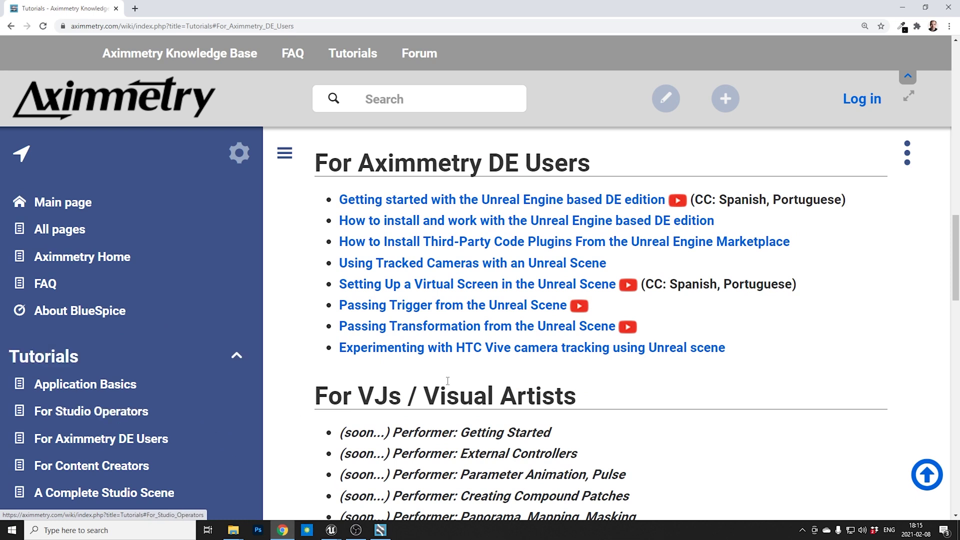
{"action": "scroll", "coordinate": [553, 386], "scroll_direction": "down", "scroll_amount": 5}
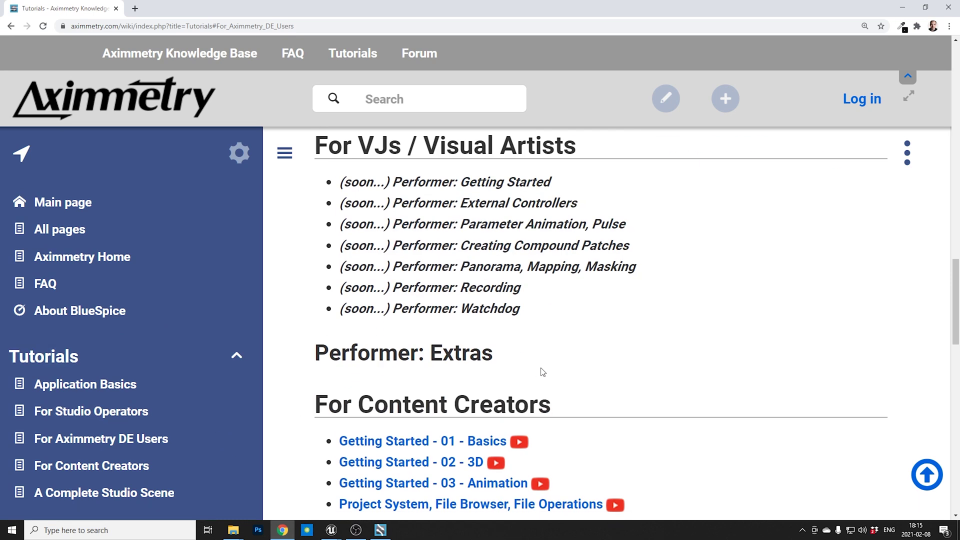
{"action": "scroll", "coordinate": [542, 370], "scroll_direction": "down", "scroll_amount": 4}
{"action": "scroll", "coordinate": [563, 337], "scroll_direction": "down", "scroll_amount": 3}
{"action": "scroll", "coordinate": [562, 336], "scroll_direction": "up", "scroll_amount": 15}
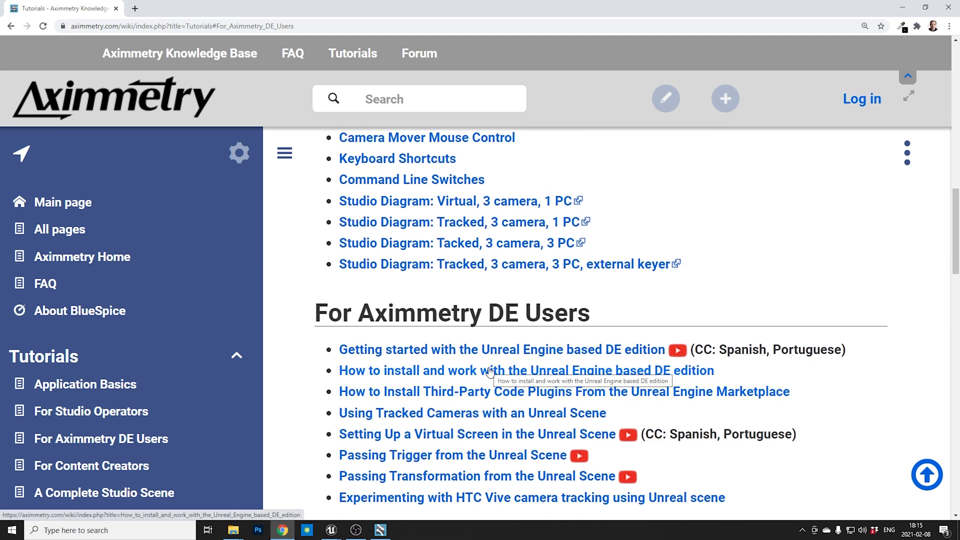
{"action": "scroll", "coordinate": [647, 329], "scroll_direction": "down", "scroll_amount": 10}
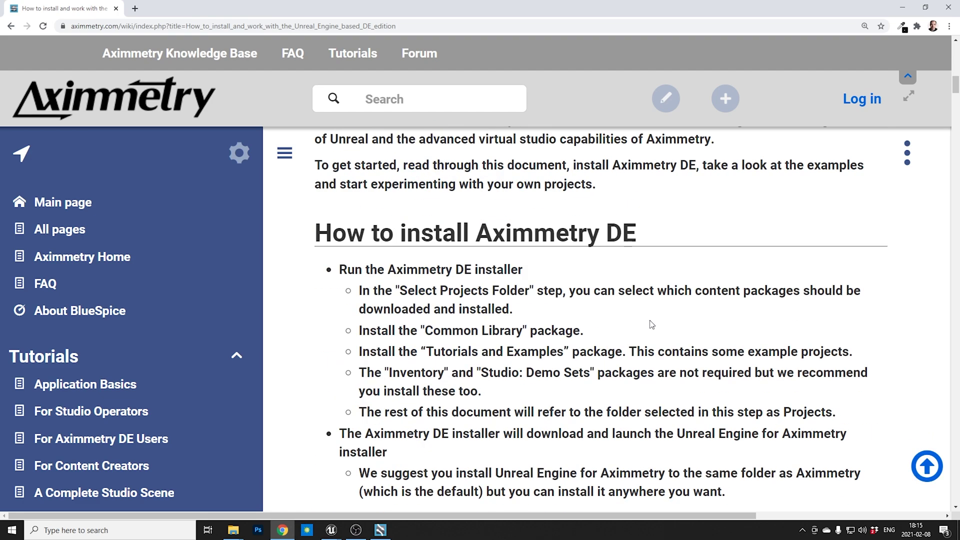
{"action": "scroll", "coordinate": [657, 312], "scroll_direction": "down", "scroll_amount": 20}
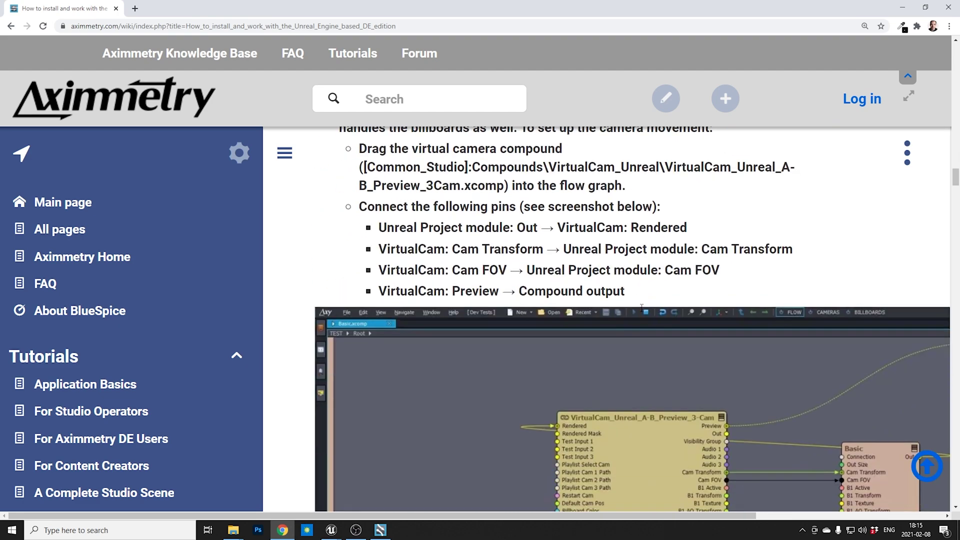
{"action": "scroll", "coordinate": [641, 320], "scroll_direction": "down", "scroll_amount": 20}
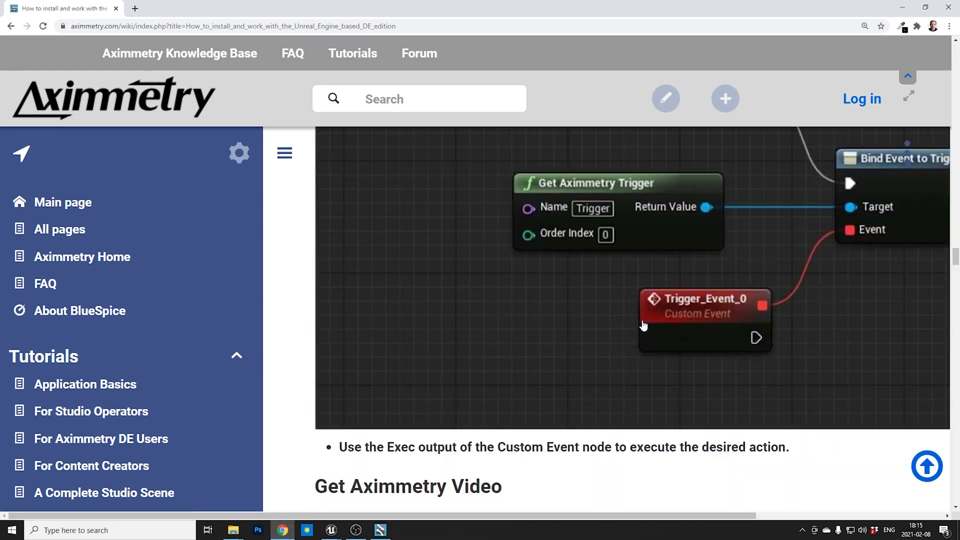
{"action": "scroll", "coordinate": [643, 325], "scroll_direction": "down", "scroll_amount": 20}
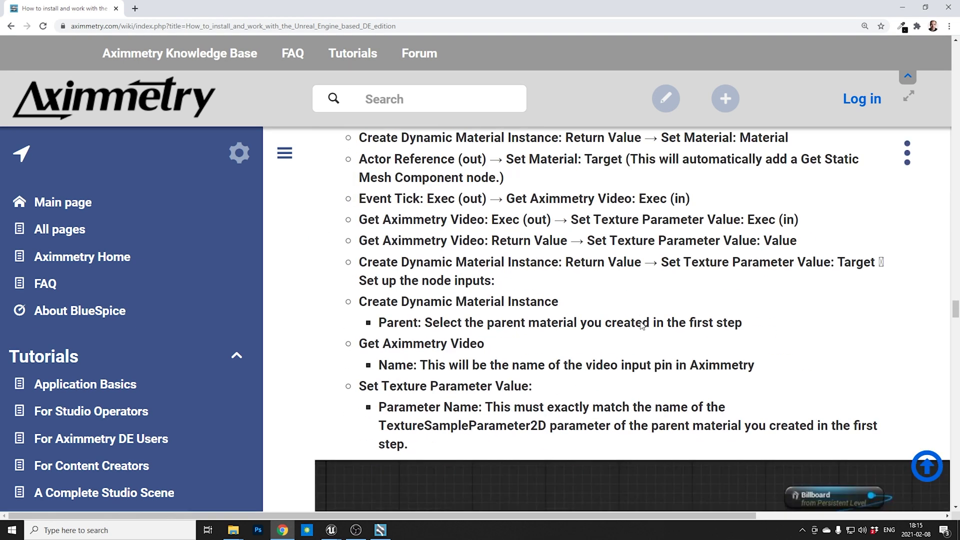
{"action": "scroll", "coordinate": [643, 325], "scroll_direction": "up", "scroll_amount": 1}
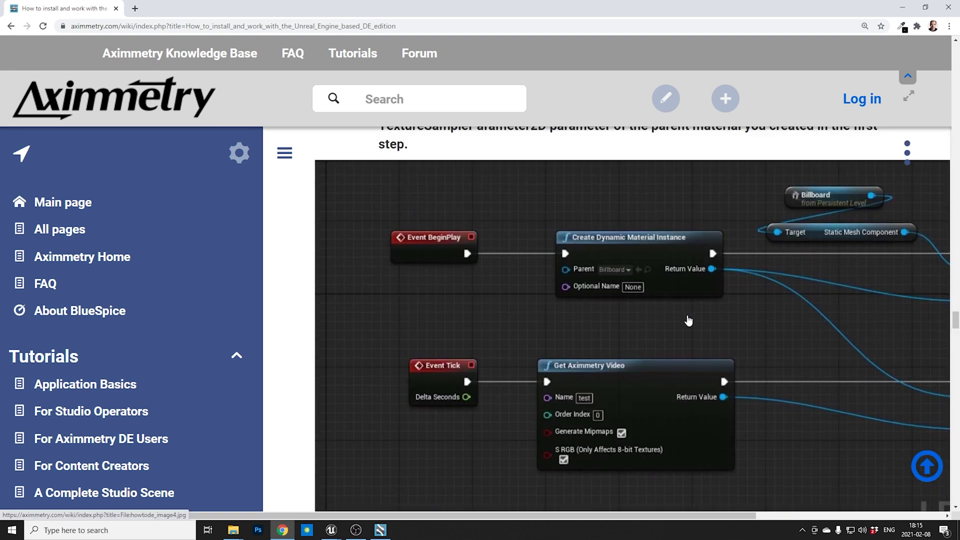
{"action": "scroll", "coordinate": [689, 321], "scroll_direction": "down", "scroll_amount": 1, "text": "ctrl"}
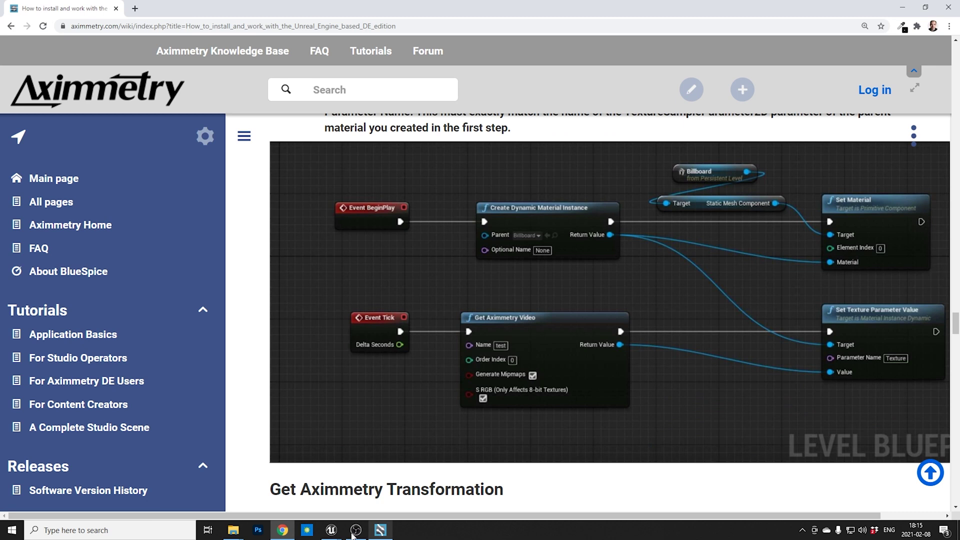
{"action": "mouse_move", "coordinate": [333, 533]}
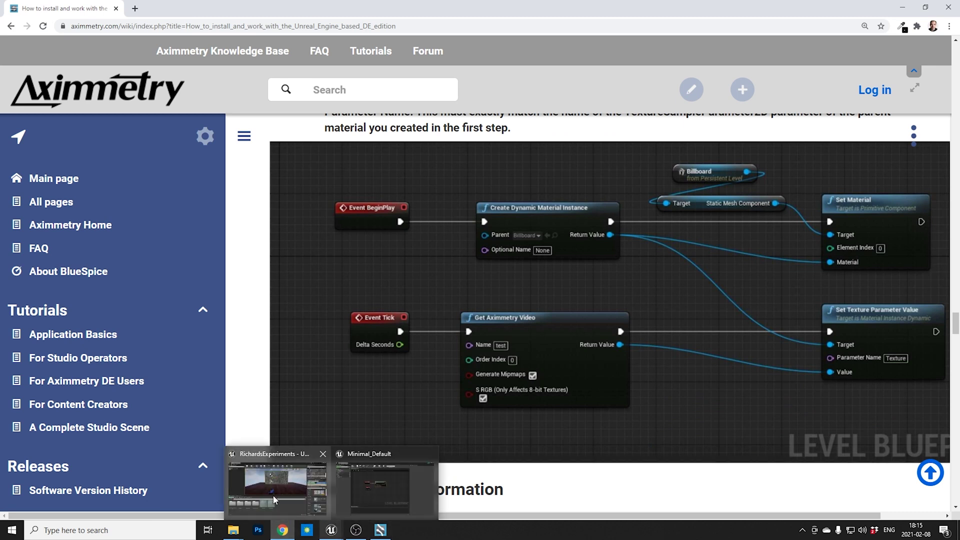
{"action": "left_click", "coordinate": [358, 490]}
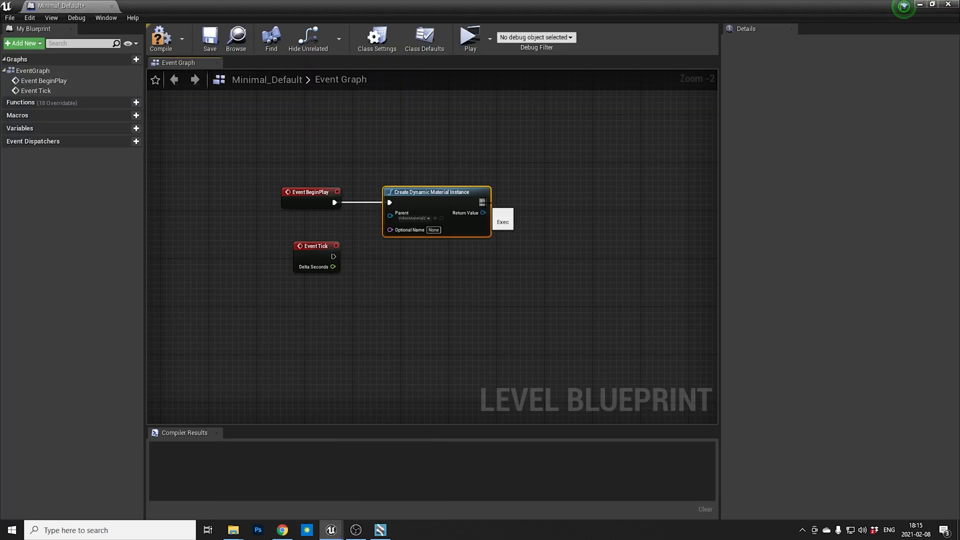
{"action": "key", "text": "alt+Tab"}
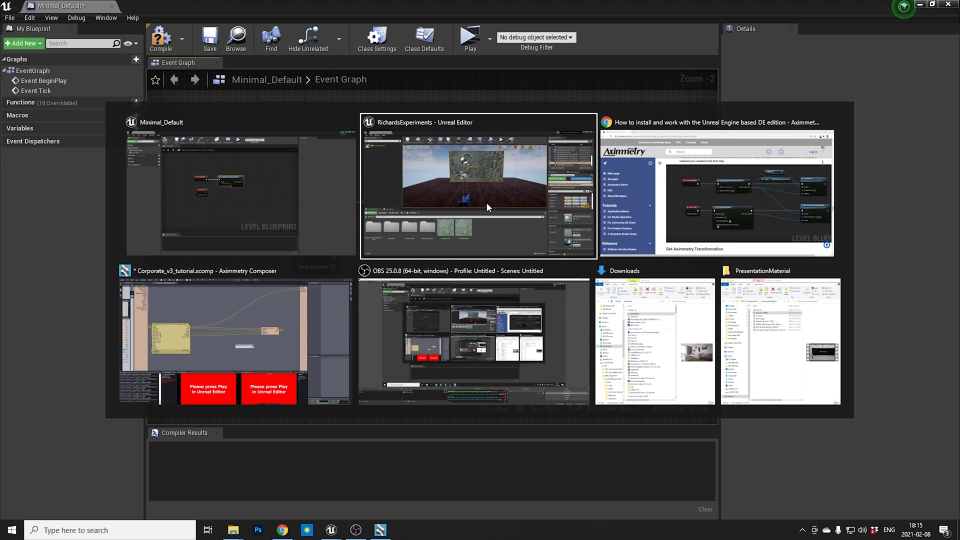
{"action": "left_click", "coordinate": [667, 211]}
- Switch back to the Level Blueprint and add a Set Material node, unfiltered by context, after the Create Dynamic Material Instance node
{"action": "key", "text": "alt+Tab"}
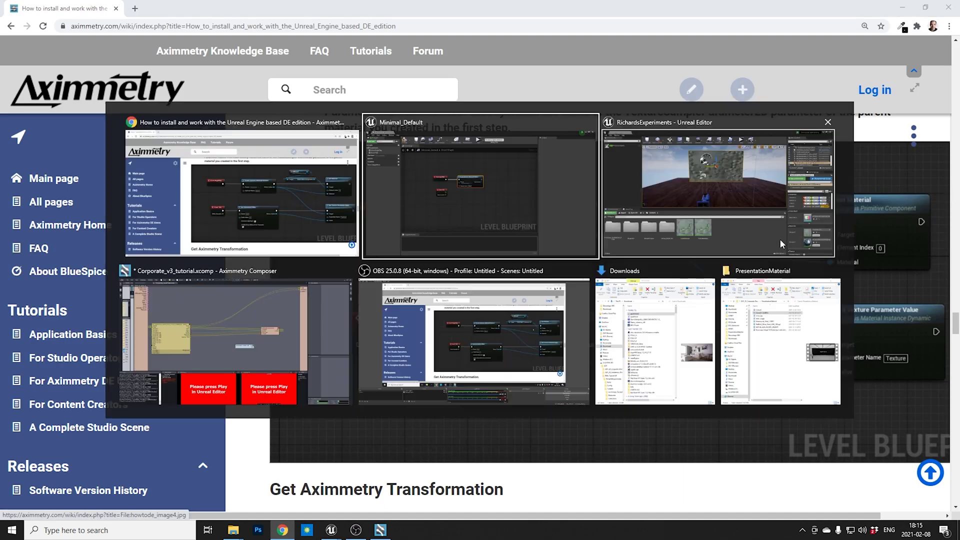
{"action": "left_click", "coordinate": [498, 204]}
{"action": "left_click_drag", "start_coordinate": [483, 202], "coordinate": [605, 210]}
{"action": "type", "text": "set"}
{"action": "key", "text": "Down"}
{"action": "key", "text": "Down"}
{"action": "key", "text": "Down"}
{"action": "key", "text": "Down"}
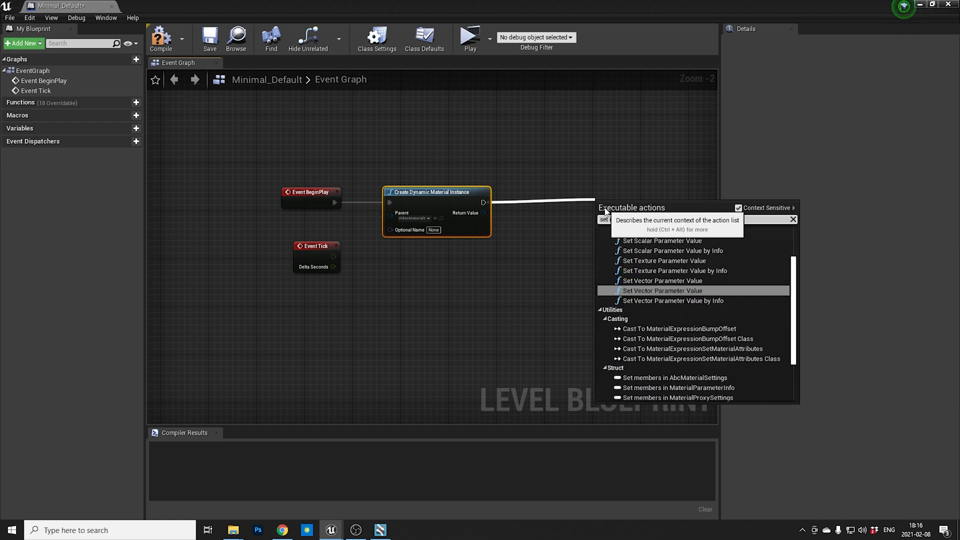
{"action": "type", "text": "material"}
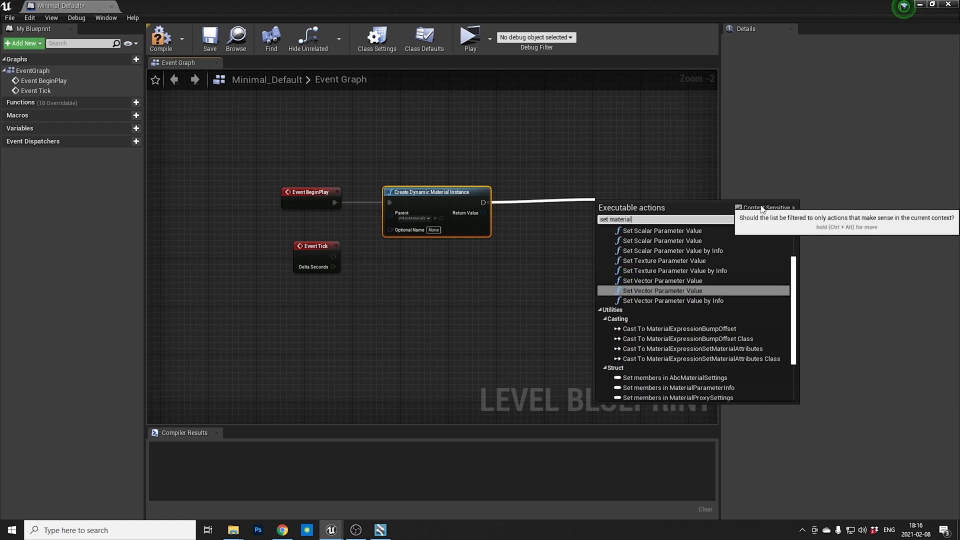
{"action": "scroll", "coordinate": [761, 269], "scroll_direction": "up", "scroll_amount": 3}
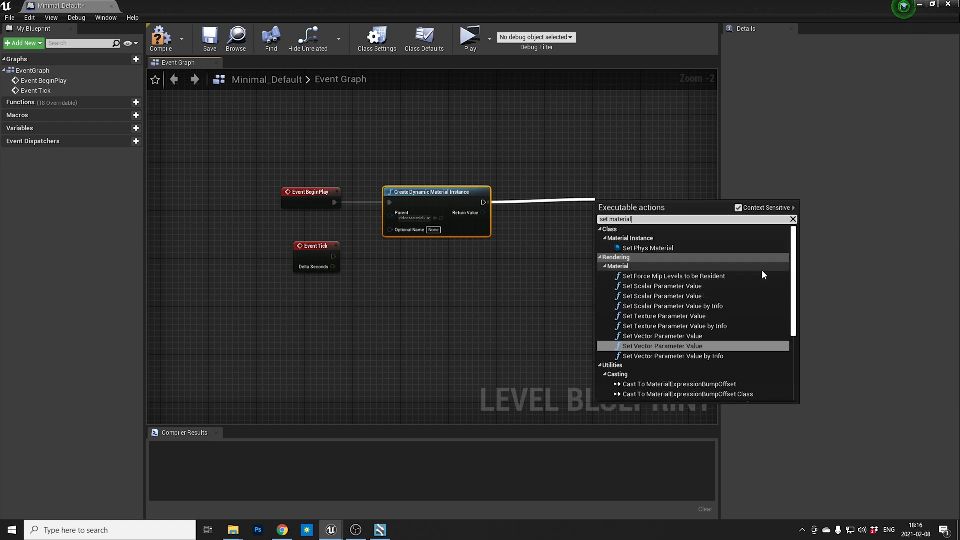
{"action": "left_click", "coordinate": [739, 208]}
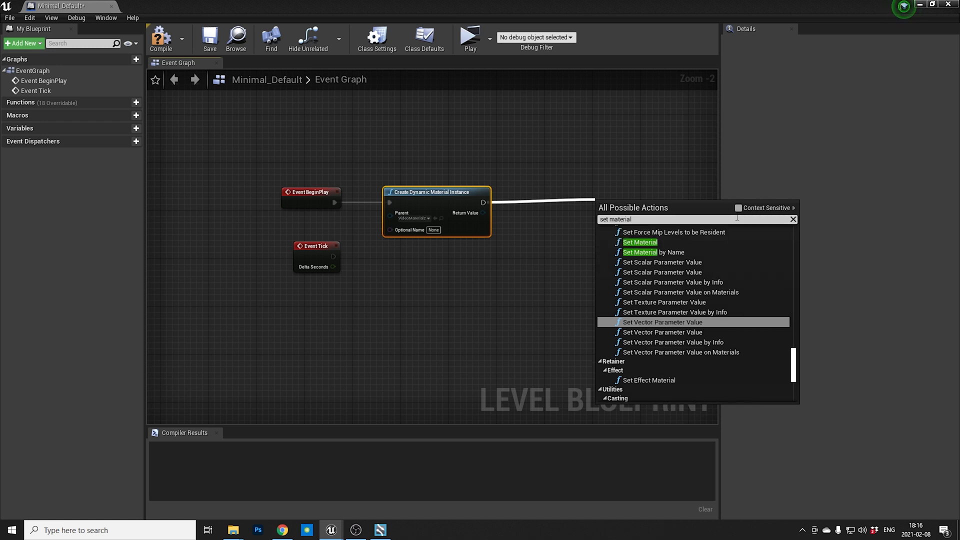
{"action": "left_click", "coordinate": [651, 239]}
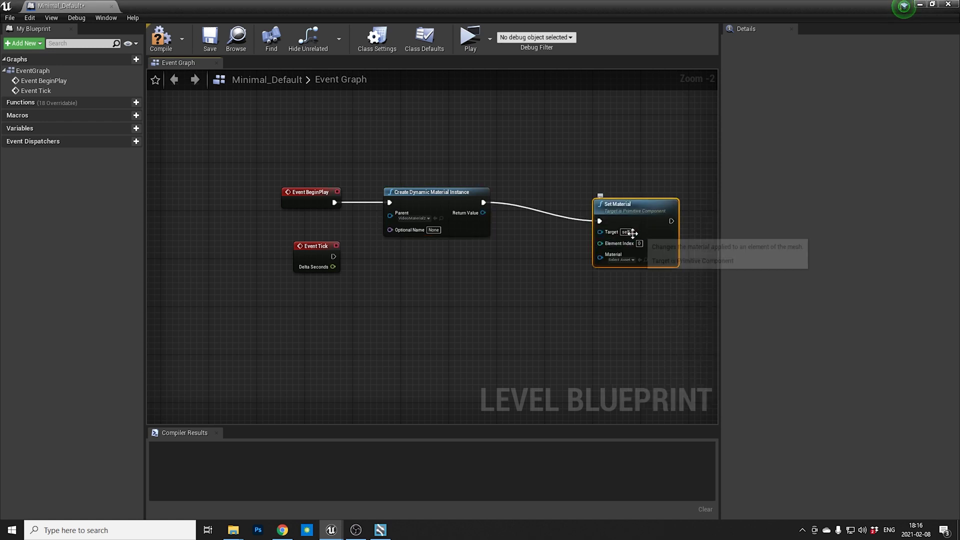
{"action": "left_click_drag", "start_coordinate": [645, 205], "coordinate": [639, 199]}
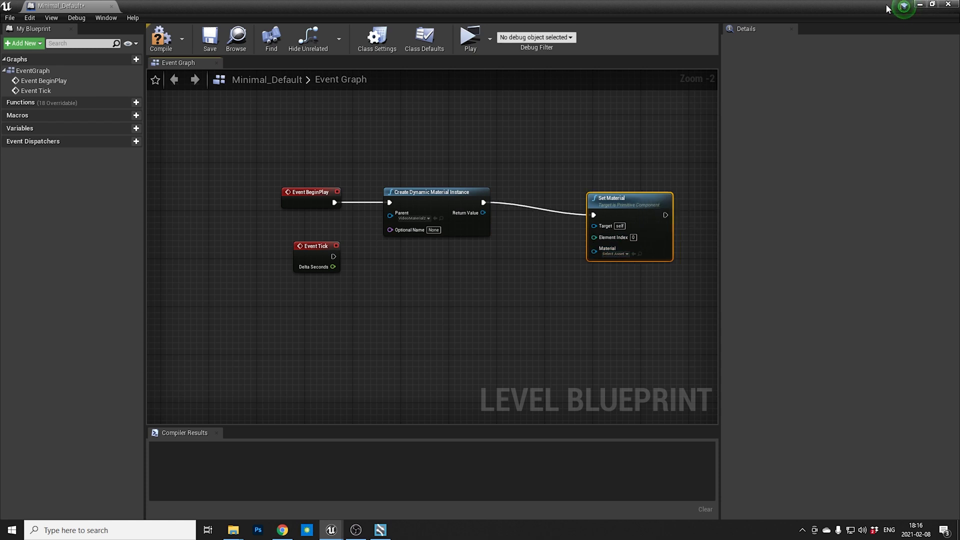
- Add the SM_Monitors_Horizontal_Bezels16x9 actor from the level as a reference node and connect it to the Target input of Set Material
{"action": "double_click", "coordinate": [887, 8]}
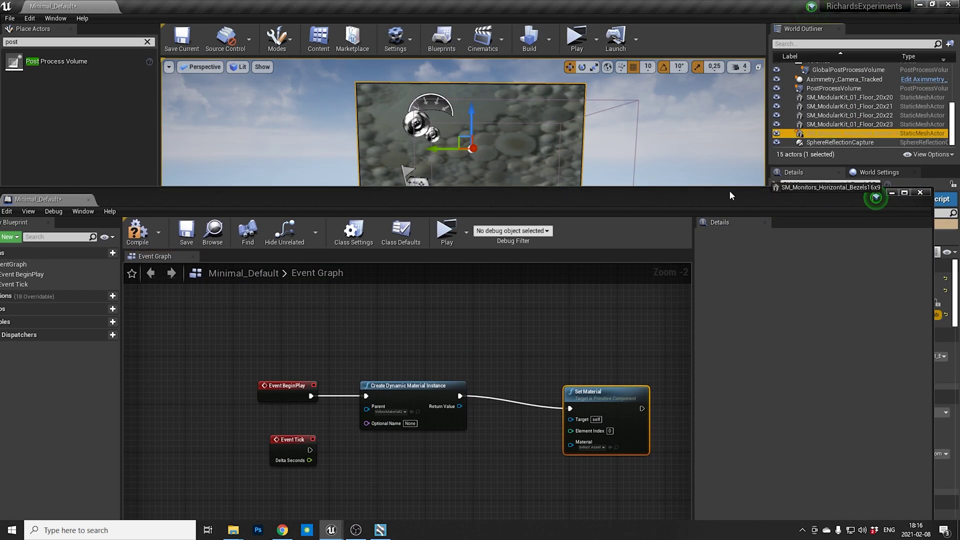
{"action": "left_click_drag", "start_coordinate": [730, 195], "coordinate": [431, 317]}
{"action": "left_click_drag", "start_coordinate": [531, 315], "coordinate": [583, 430]}
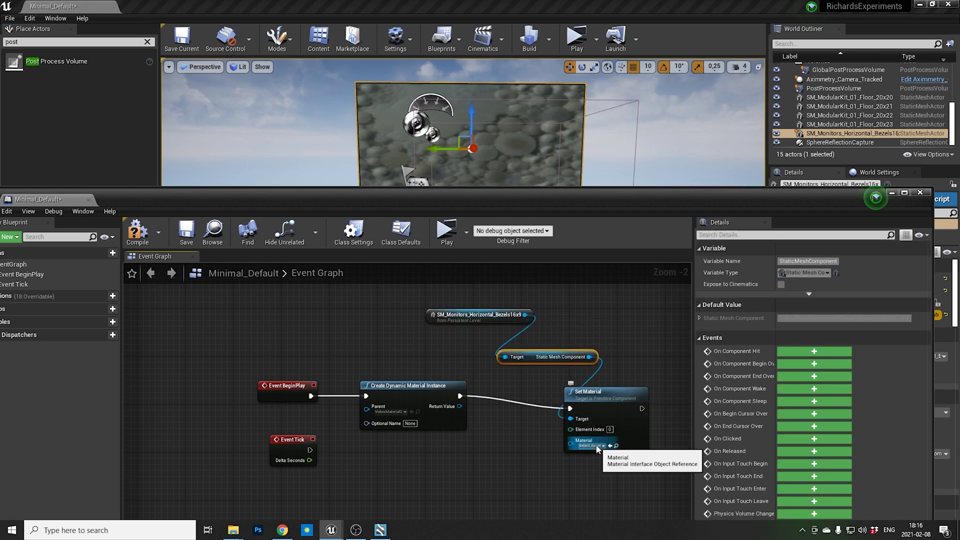
- Connect the Return Value of Create Dynamic Material Instance to the Material input of Set Material
{"action": "left_click", "coordinate": [596, 447]}
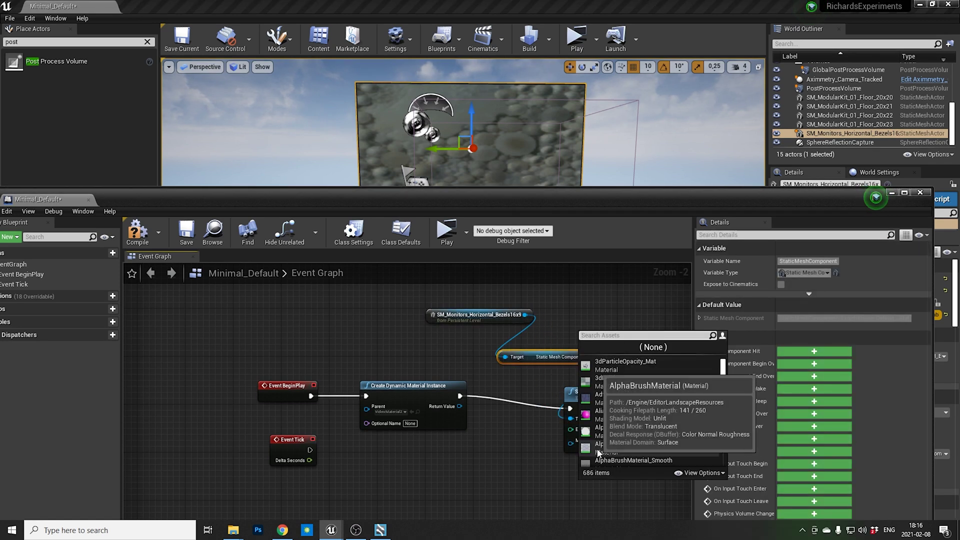
{"action": "left_click", "coordinate": [525, 456]}
{"action": "left_click_drag", "start_coordinate": [460, 407], "coordinate": [571, 445]}
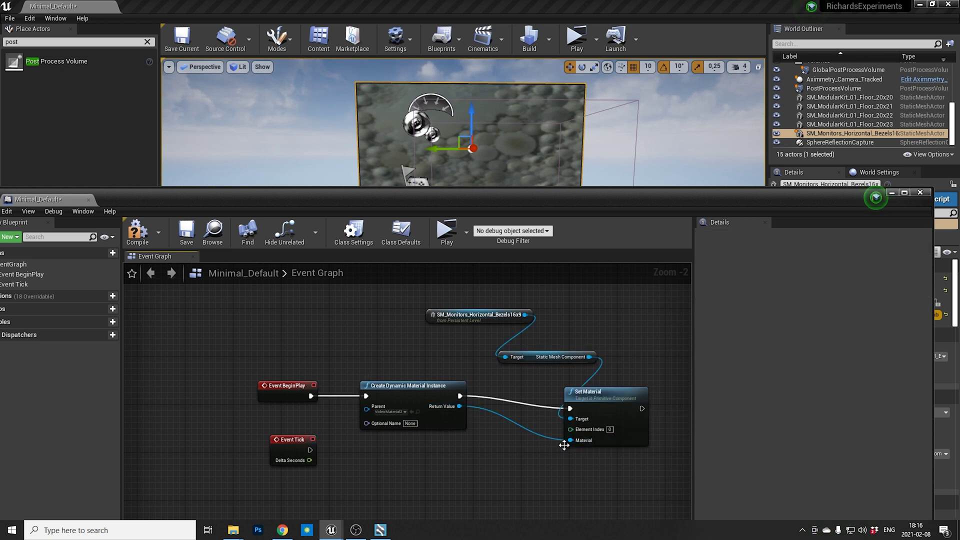
- Consult the wiki's node graph in Chrome, and add a Set Texture Parameter Value node after Get Aximmetry Video in the Level Blueprint
{"action": "left_click", "coordinate": [278, 530]}
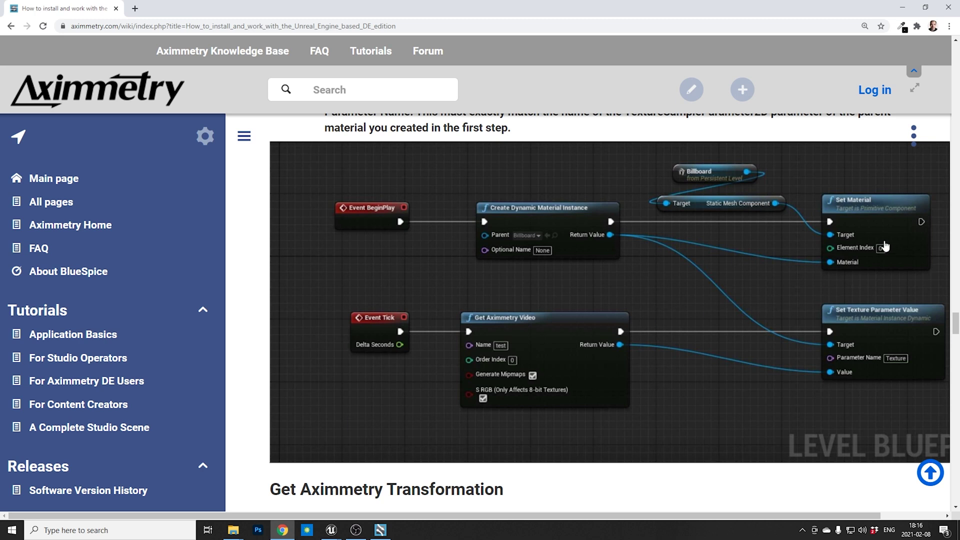
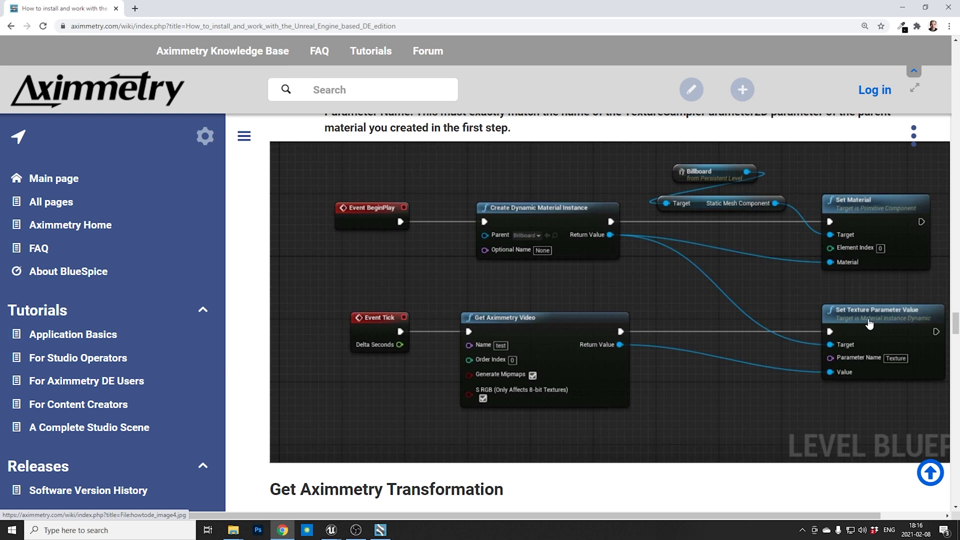
{"action": "left_click_drag", "start_coordinate": [466, 349], "coordinate": [554, 367]}
{"action": "type", "text": "set texture para"}
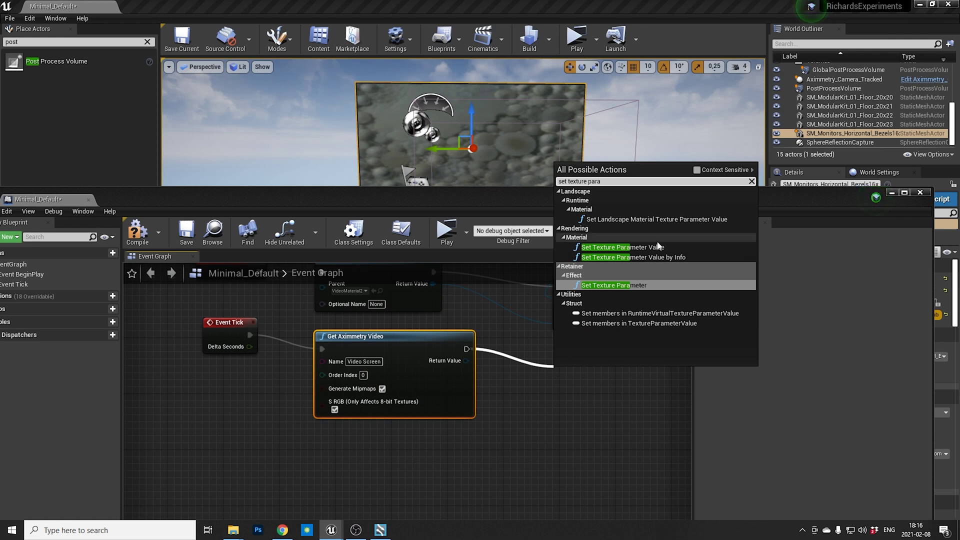
{"action": "left_click", "coordinate": [623, 247]}
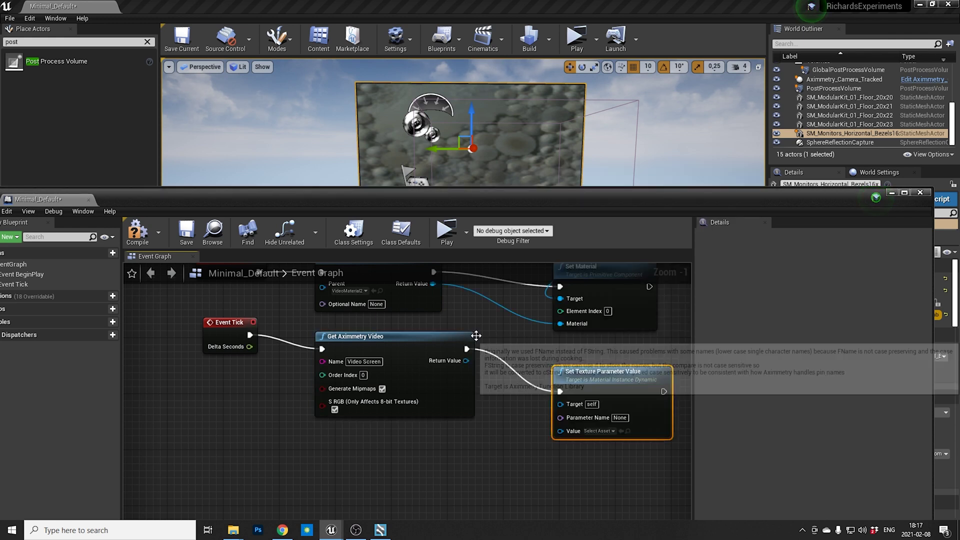
- Connect Get Aximmetry Video's Return Value to Value and Create Dynamic Material Instance's Return Value to Target on Set Texture Parameter Value
{"action": "right_click_drag", "start_coordinate": [496, 333], "coordinate": [396, 342]}
{"action": "left_click_drag", "start_coordinate": [366, 370], "coordinate": [400, 398]}
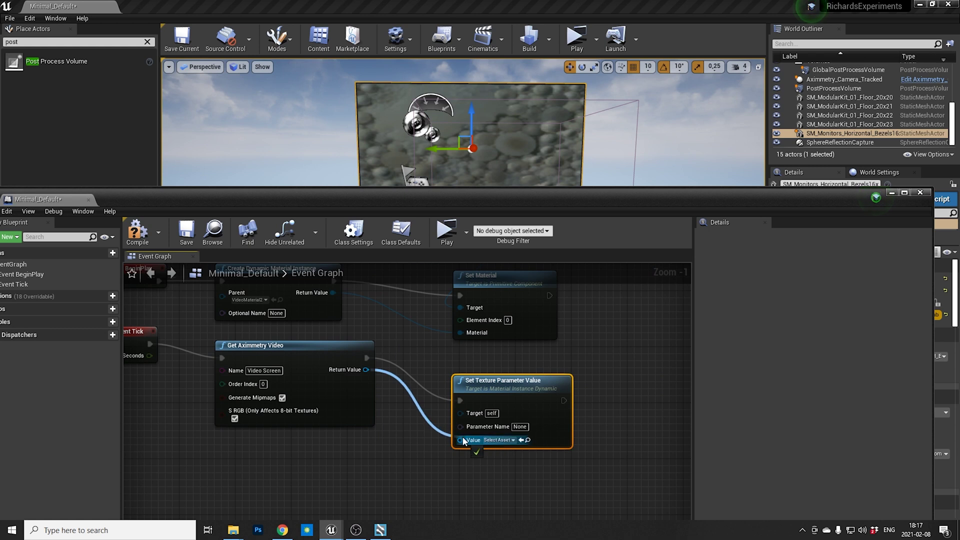
{"action": "left_click_drag", "start_coordinate": [459, 440], "coordinate": [452, 435]}
{"action": "left_click_drag", "start_coordinate": [332, 293], "coordinate": [469, 414]}
{"action": "right_click_drag", "start_coordinate": [466, 375], "coordinate": [498, 407]}
{"action": "left_click_drag", "start_coordinate": [393, 376], "coordinate": [386, 391]}
{"action": "left_click_drag", "start_coordinate": [526, 422], "coordinate": [518, 429]}
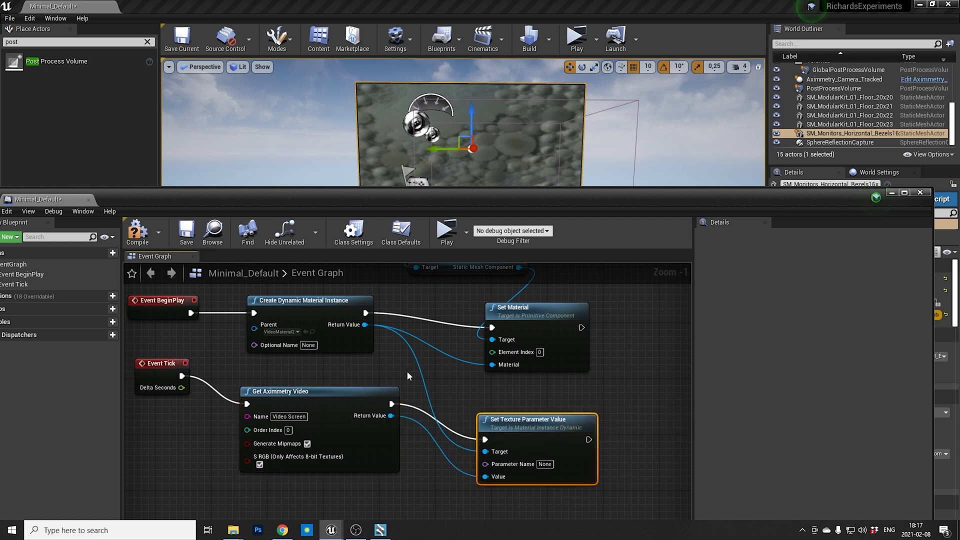
{"action": "right_click_drag", "start_coordinate": [386, 375], "coordinate": [427, 386]}
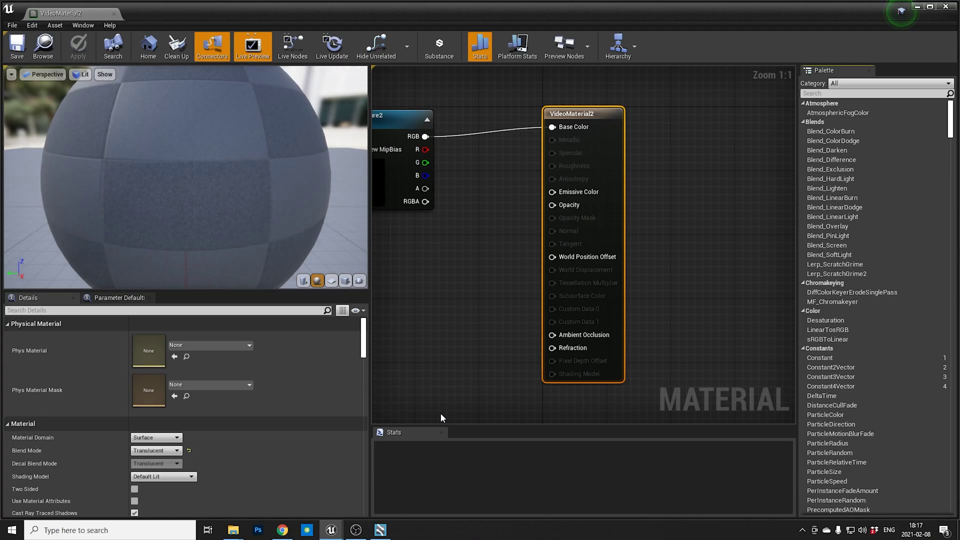
- Look up the name of the texture parameter node feeding Base Color in the VideoMaterial2 material
{"action": "right_click_drag", "start_coordinate": [478, 137], "coordinate": [589, 177]}
{"action": "left_click", "coordinate": [465, 223]}
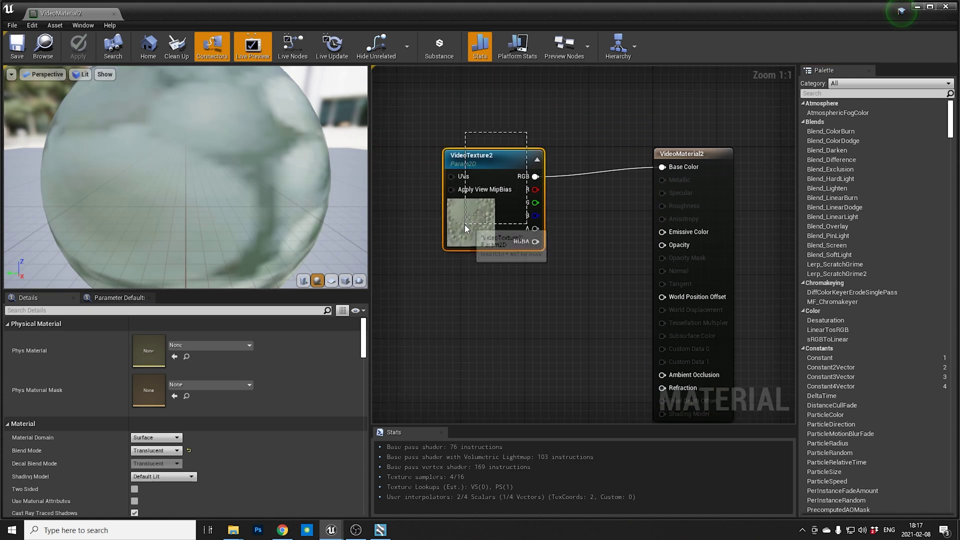
{"action": "left_click", "coordinate": [511, 114]}
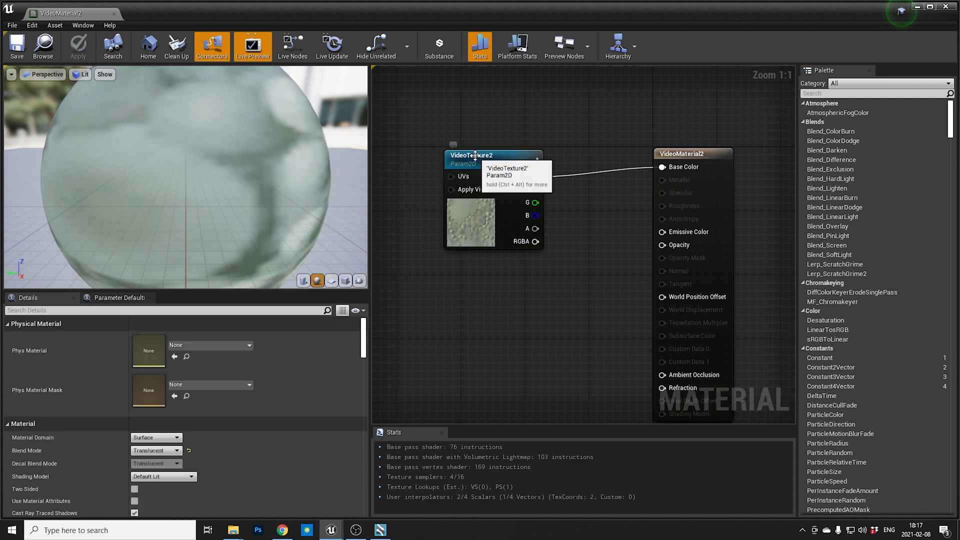
{"action": "left_click", "coordinate": [475, 156]}
{"action": "left_click", "coordinate": [917, 7]}
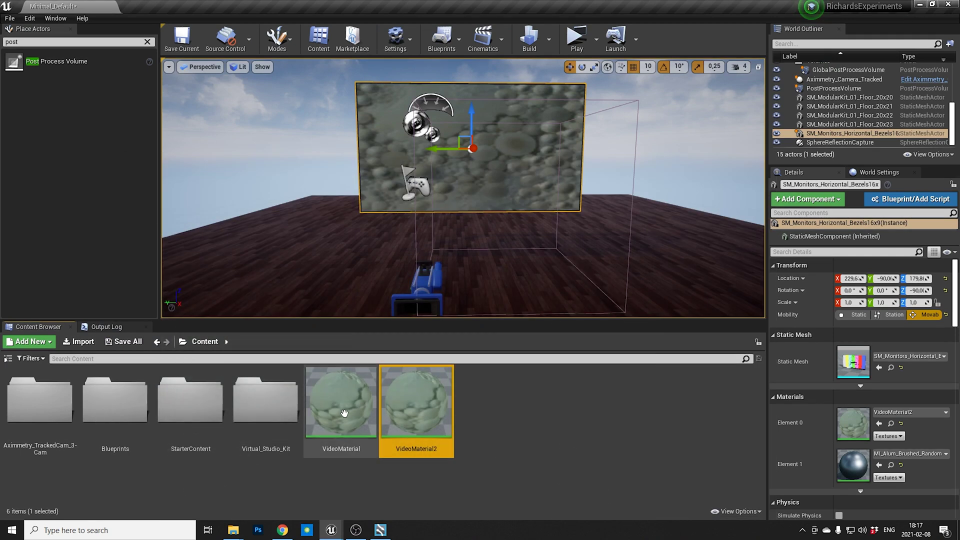
- Reopen the Level Blueprint, set the Parameter Name of Set Texture Parameter Value to VideoTexture2, and compile the blueprint
{"action": "left_click", "coordinate": [395, 40]}
{"action": "left_click", "coordinate": [441, 40]}
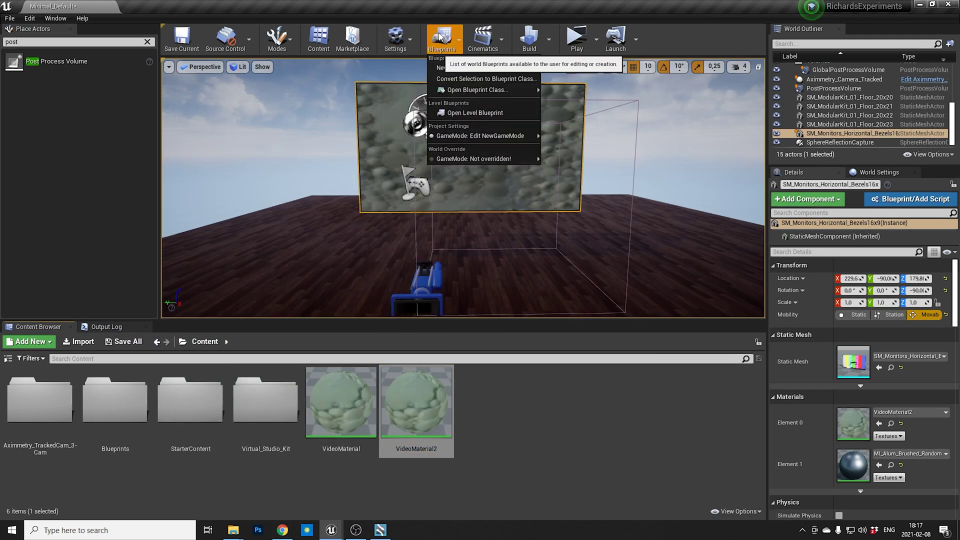
{"action": "left_click", "coordinate": [466, 113]}
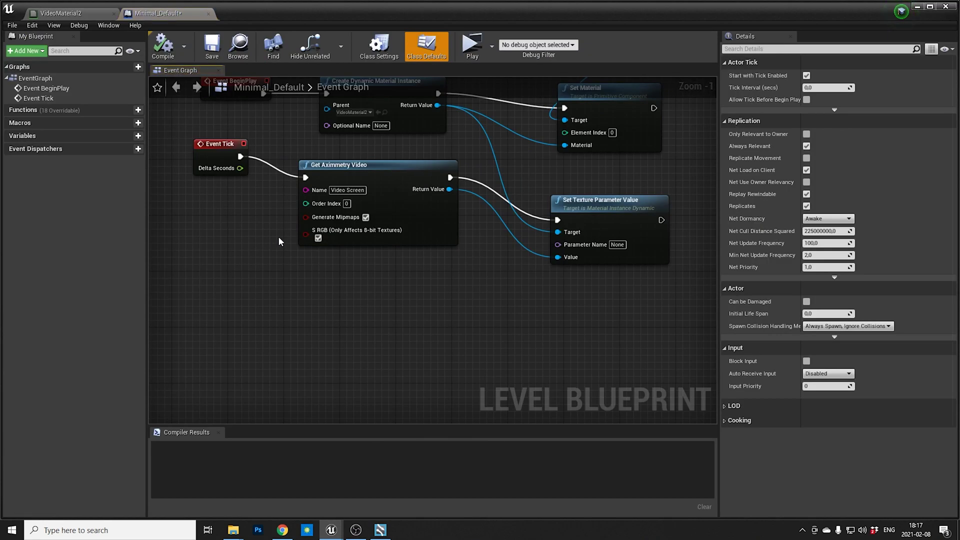
{"action": "right_click_drag", "start_coordinate": [278, 241], "coordinate": [284, 284]}
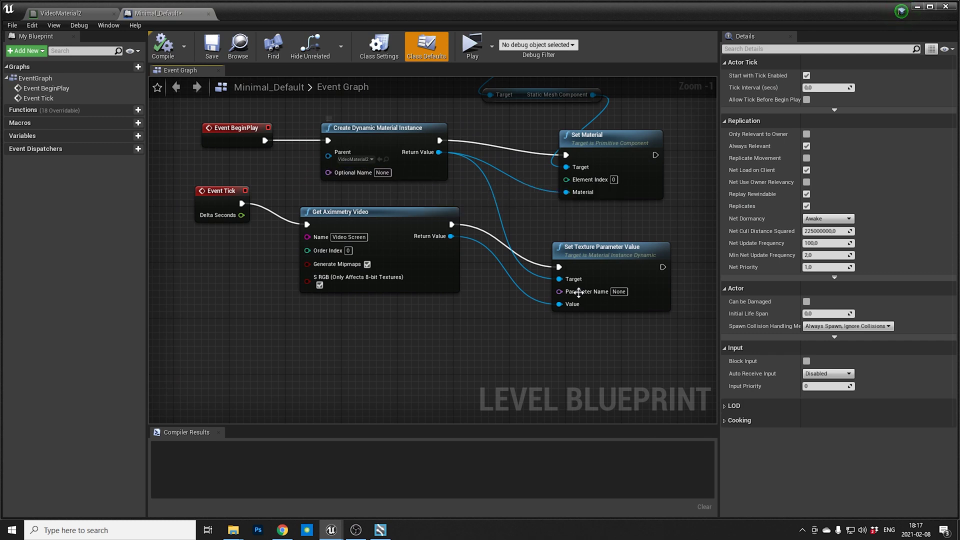
{"action": "type", "text": "VideoTexture2"}
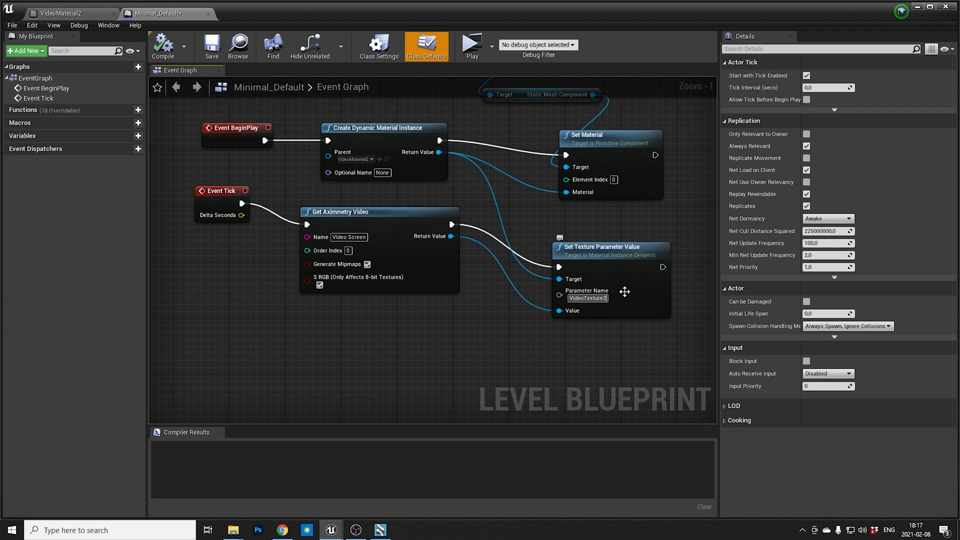
{"action": "left_click", "coordinate": [174, 57]}
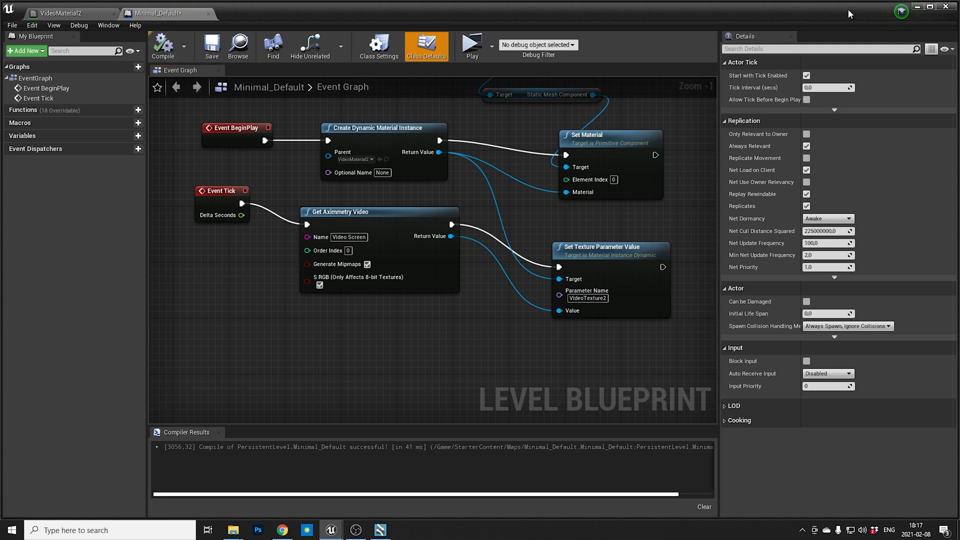
{"action": "left_click", "coordinate": [947, 7]}
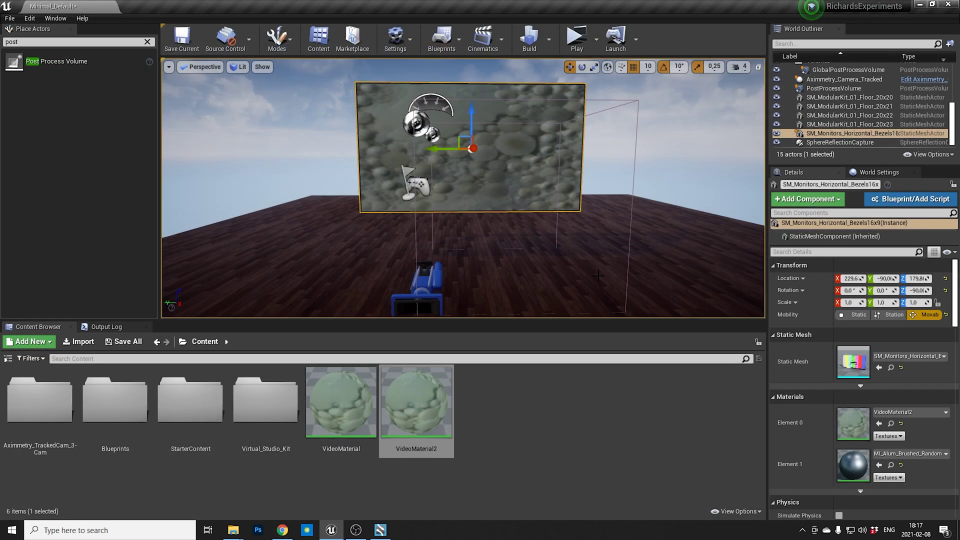
- Play the level, switch to Aximmetry, and move the preview camera until it faces the virtual monitor
{"action": "left_click", "coordinate": [581, 40]}
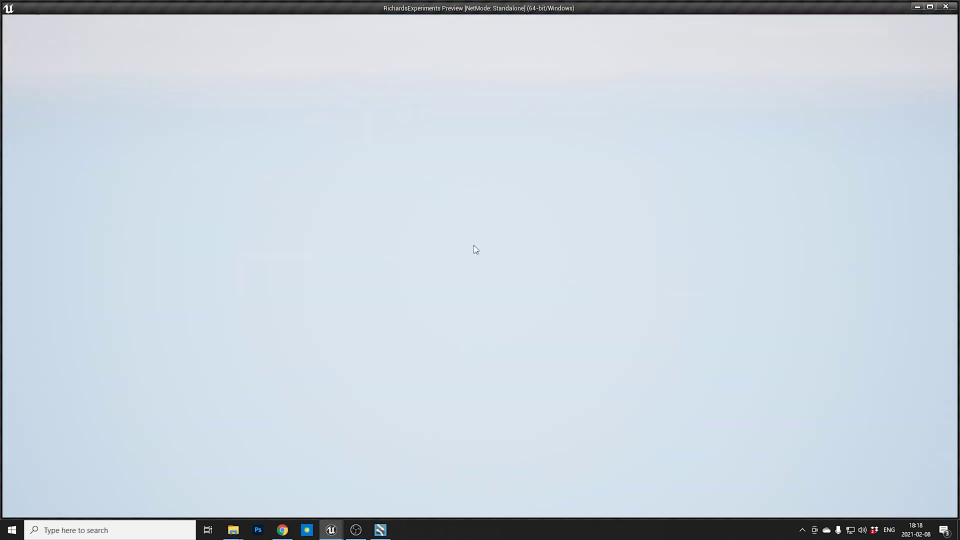
{"action": "left_click", "coordinate": [380, 531]}
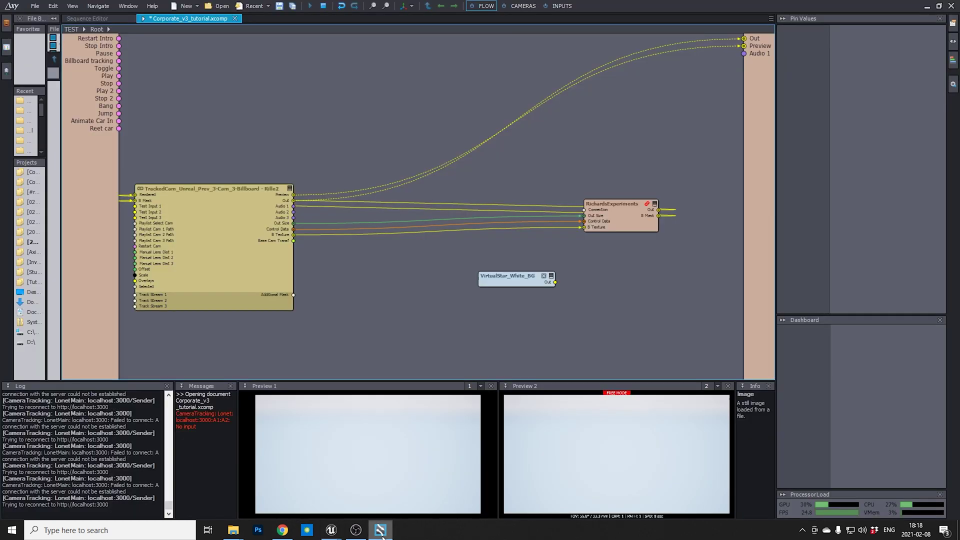
{"action": "left_click", "coordinate": [384, 473]}
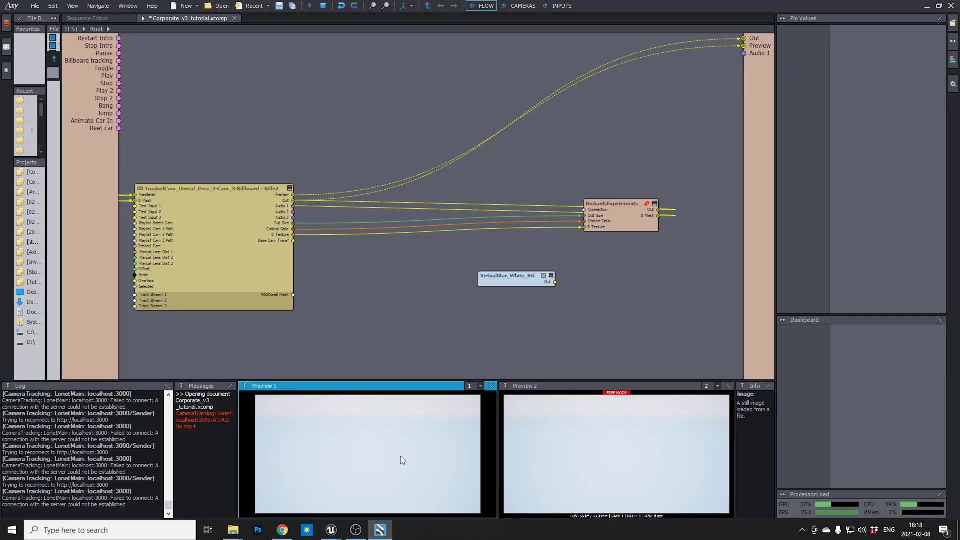
{"action": "left_click_drag", "start_coordinate": [380, 450], "coordinate": [311, 444]}
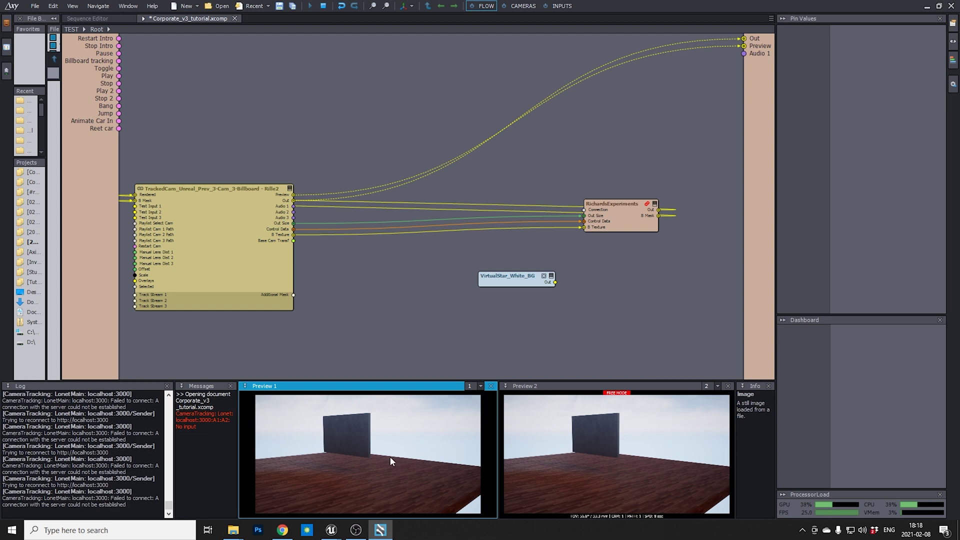
{"action": "left_click_drag", "start_coordinate": [390, 461], "coordinate": [366, 443]}
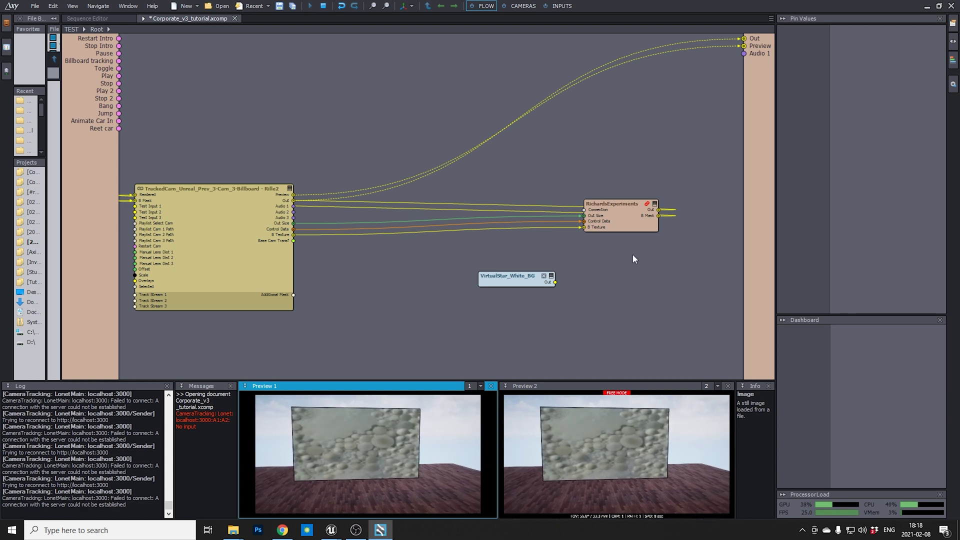
- Refresh the RichardsExperiments Unreal project module and connect the VirtualStar_White_BG image output to its Video Screen input
{"action": "left_click", "coordinate": [647, 204]}
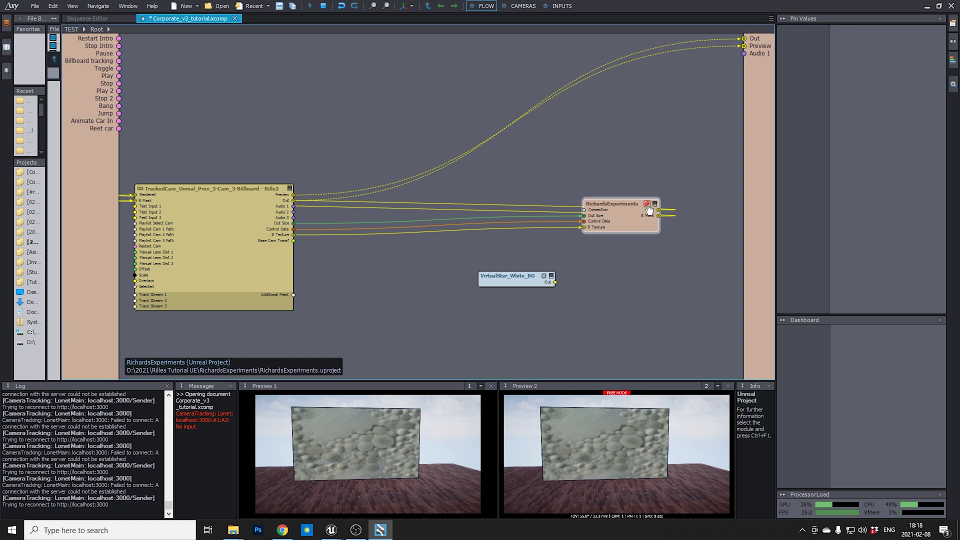
{"action": "left_click", "coordinate": [648, 205]}
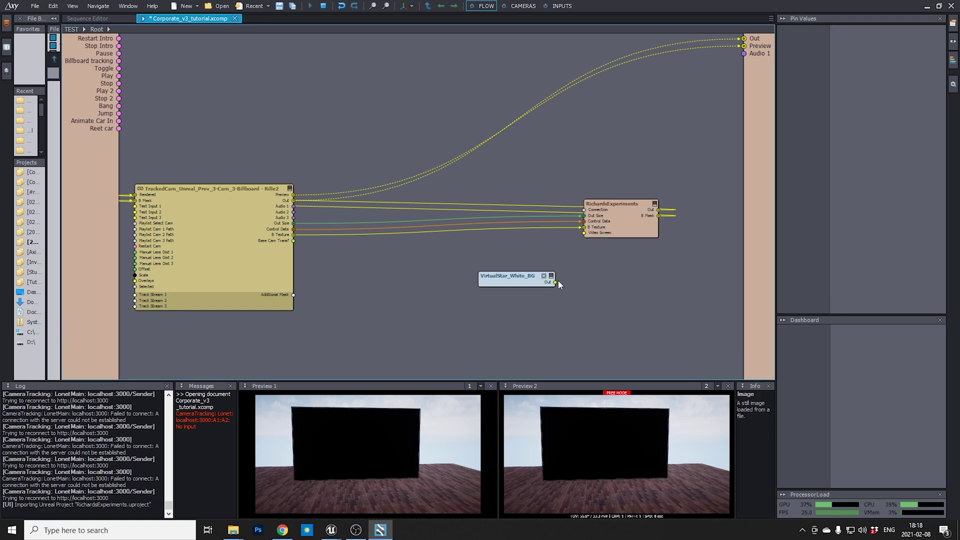
{"action": "left_click_drag", "start_coordinate": [556, 286], "coordinate": [588, 237]}
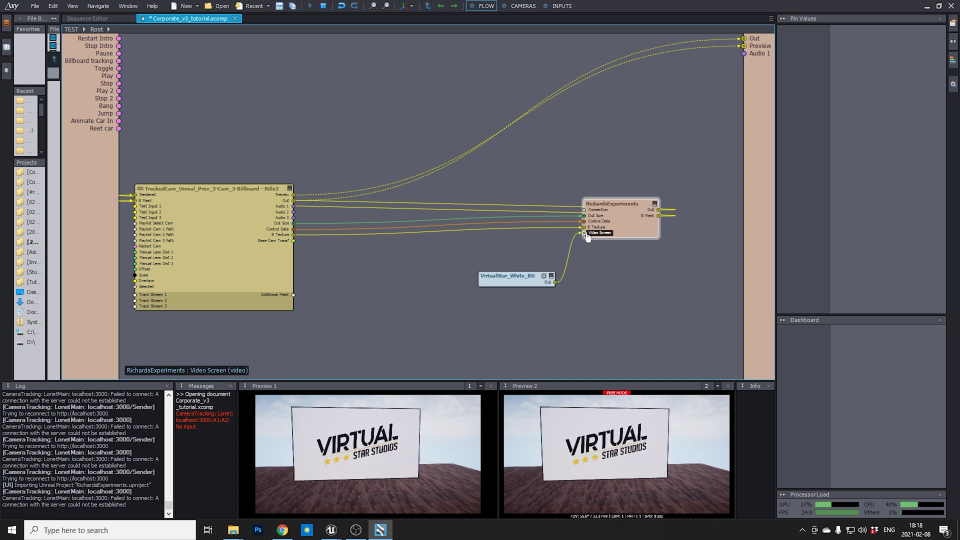
{"action": "left_click", "coordinate": [375, 488]}
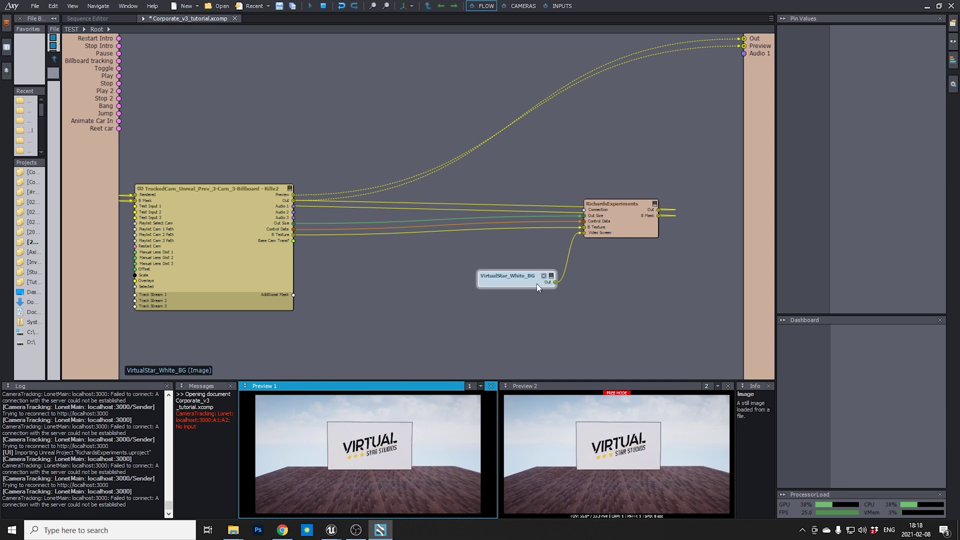
{"action": "left_click_drag", "start_coordinate": [533, 281], "coordinate": [510, 269]}
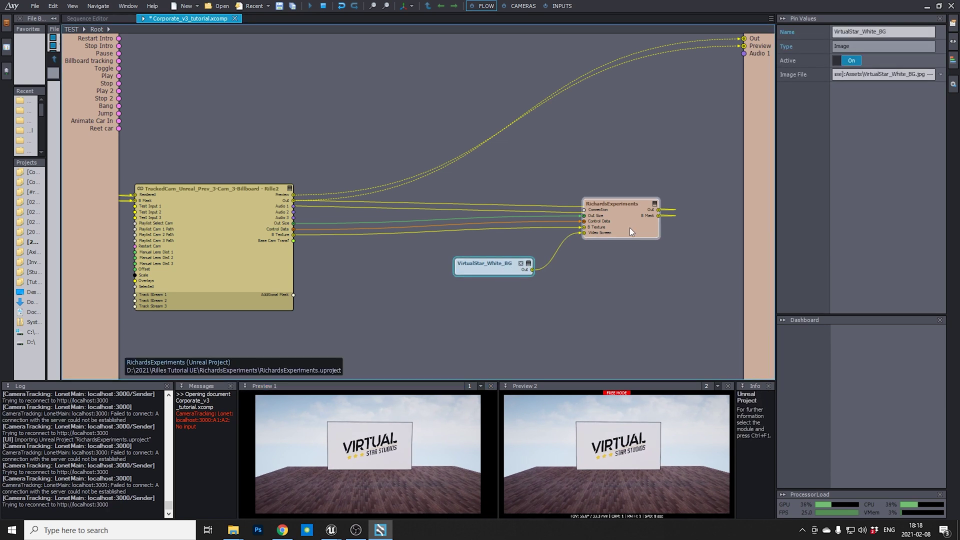
- Switch back to the Unreal editor and stop the running play session
{"action": "mouse_move", "coordinate": [330, 538]}
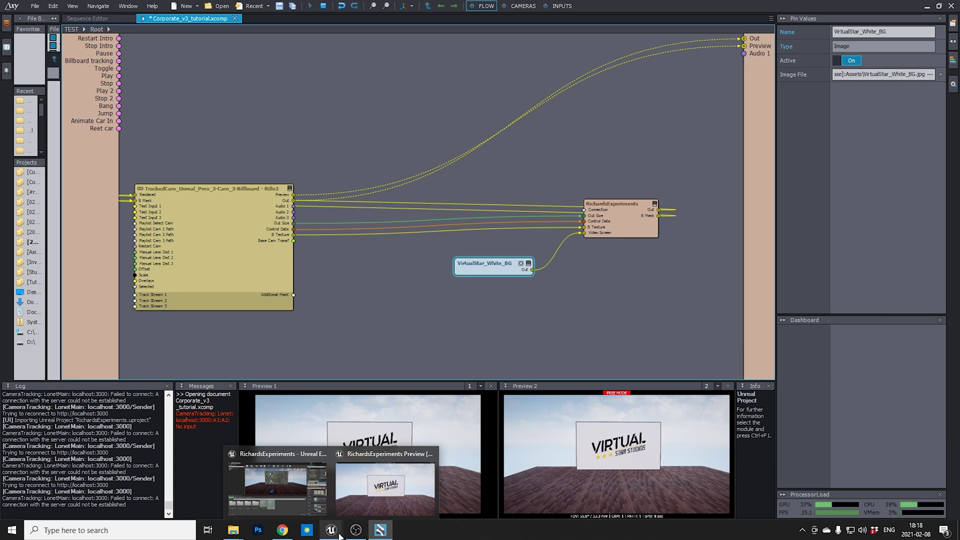
{"action": "left_click", "coordinate": [292, 499]}
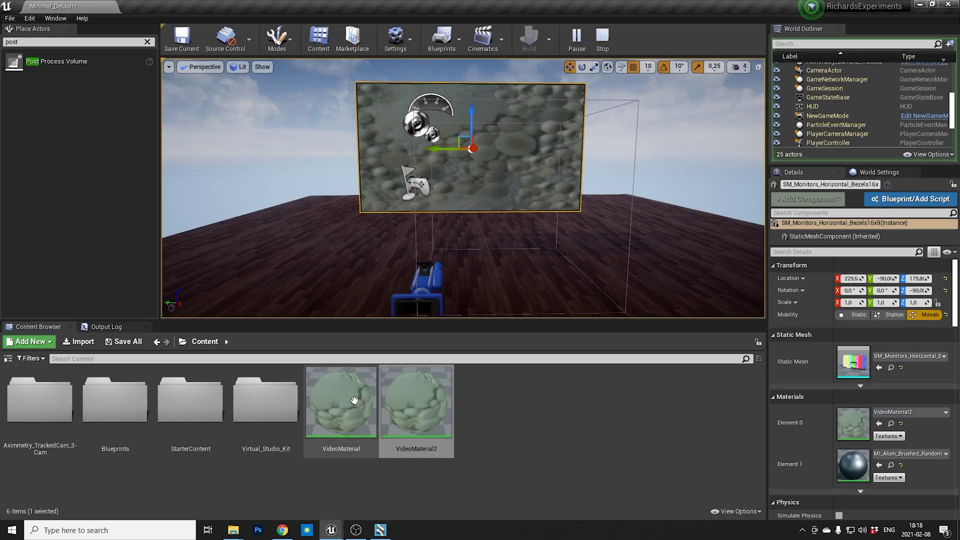
{"action": "left_click", "coordinate": [603, 42]}
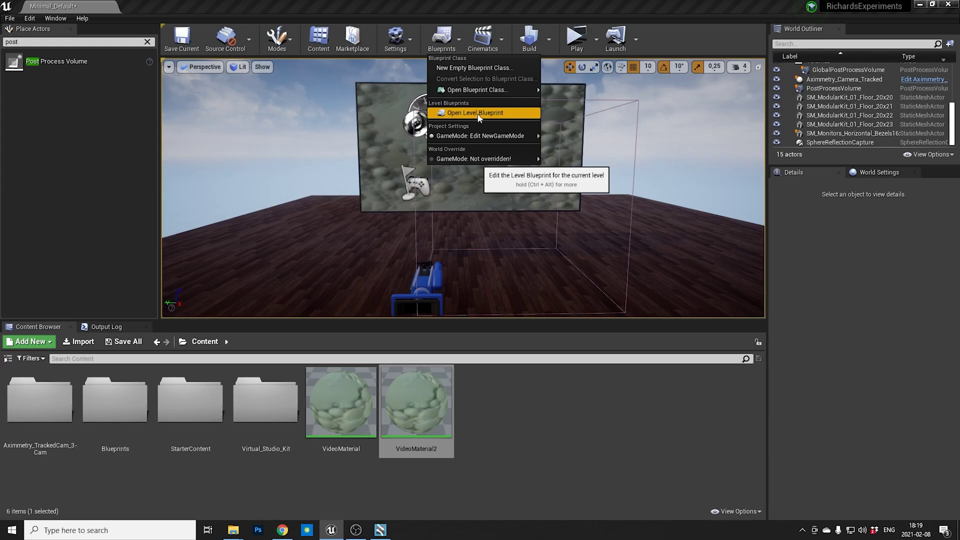
- Open the Level Blueprint and add a SetActorTransform node after Set Texture Parameter Value
{"action": "left_click", "coordinate": [479, 113]}
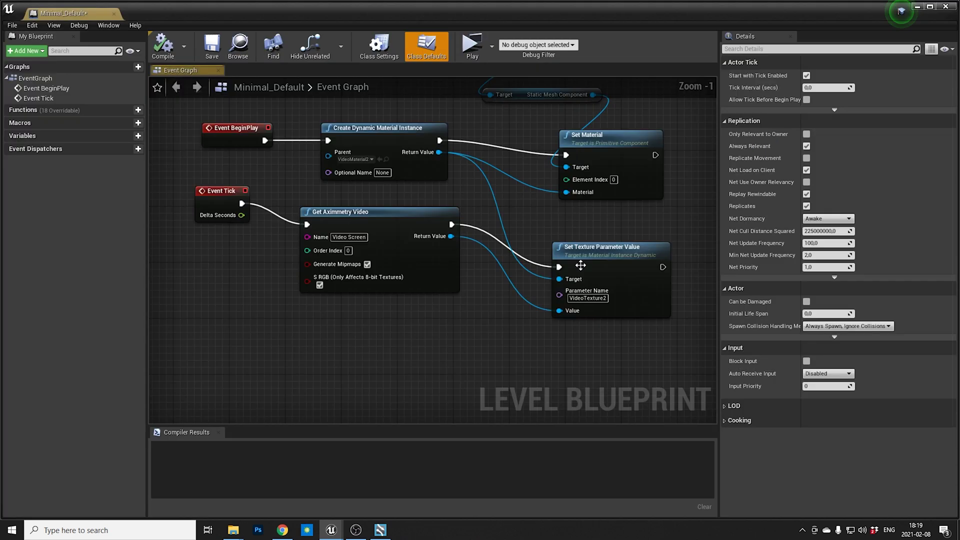
{"action": "right_click_drag", "start_coordinate": [498, 350], "coordinate": [357, 334]}
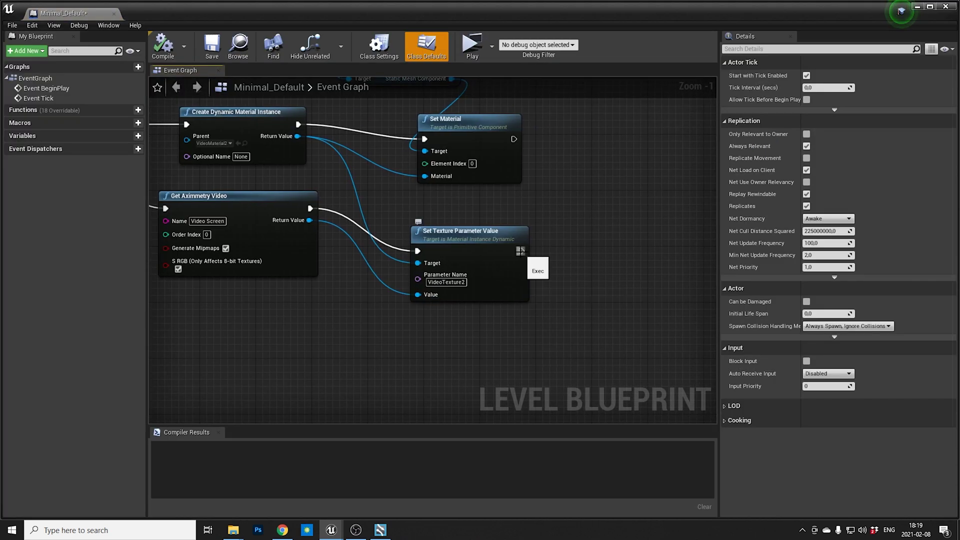
{"action": "left_click_drag", "start_coordinate": [520, 251], "coordinate": [653, 249]}
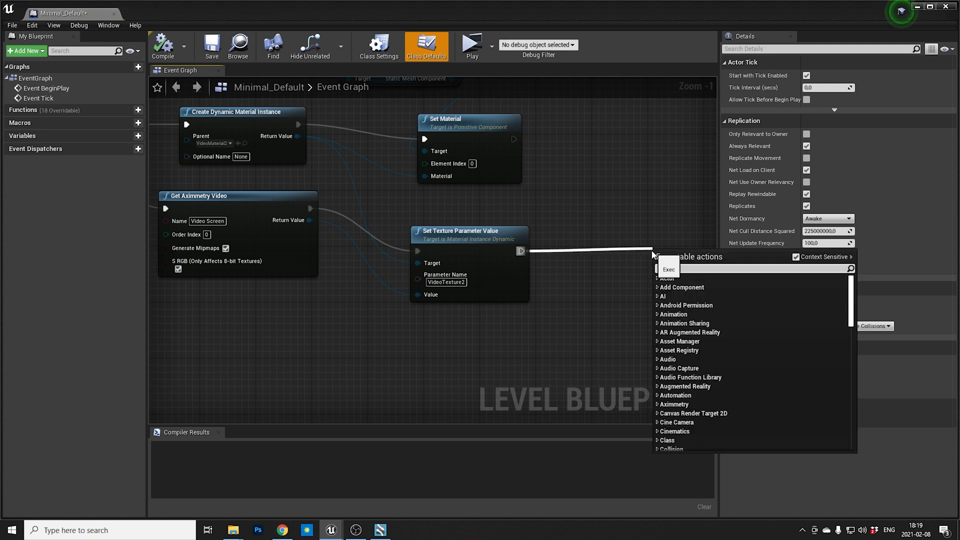
{"action": "type", "text": "set actor "}
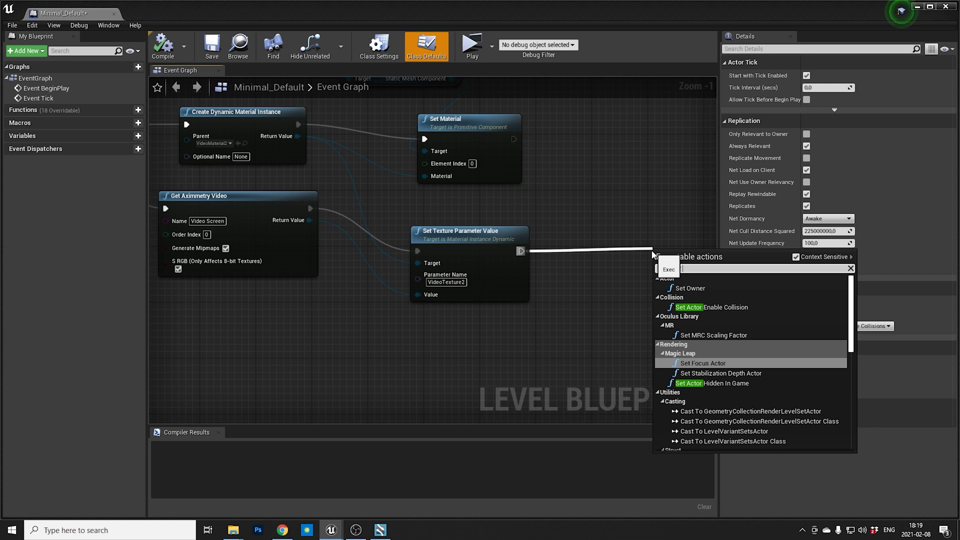
{"action": "type", "text": "transform"}
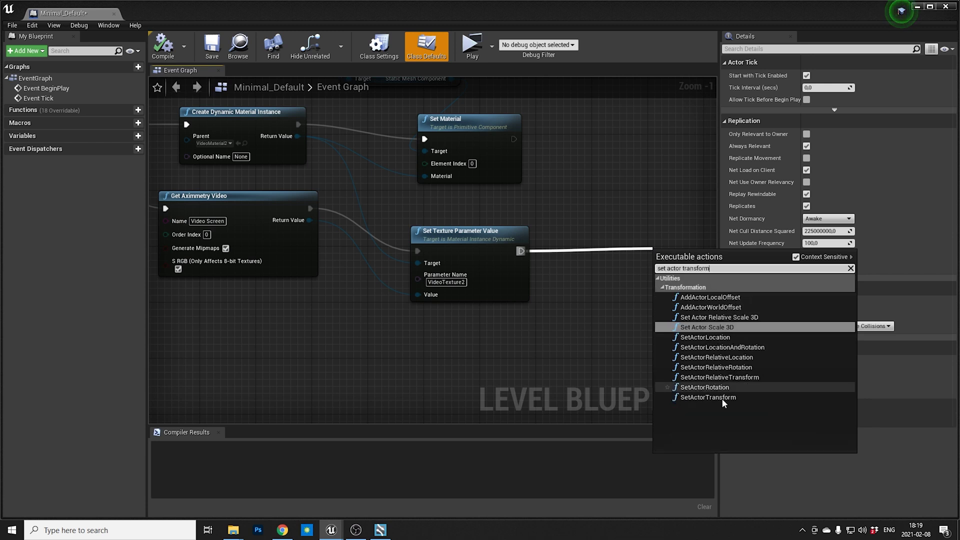
{"action": "left_click", "coordinate": [722, 398]}
{"action": "right_click_drag", "start_coordinate": [715, 250], "coordinate": [620, 222]}
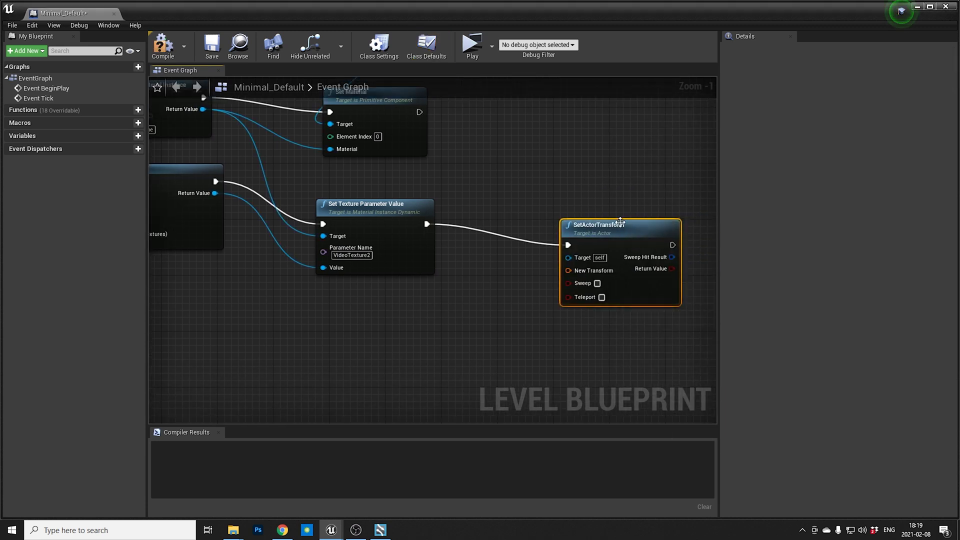
- Duplicate the SM_Monitors_Horizontal_Bezels16x9 actor reference beside SetActorTransform and connect the copy to that node's Target
{"action": "right_click_drag", "start_coordinate": [667, 67], "coordinate": [568, 260]}
{"action": "scroll", "coordinate": [560, 238], "scroll_direction": "down", "scroll_amount": 1}
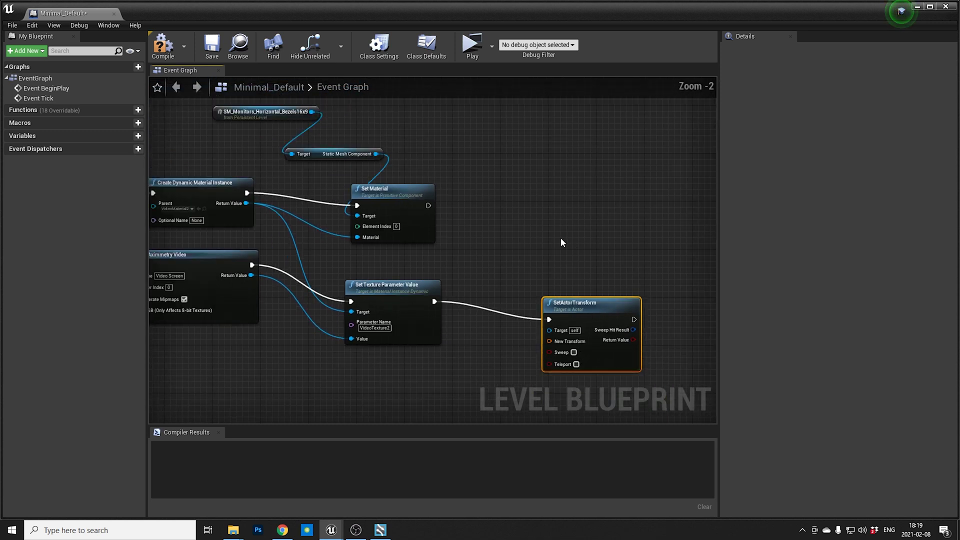
{"action": "left_click_drag", "start_coordinate": [394, 108], "coordinate": [275, 154]}
{"action": "left_click_drag", "start_coordinate": [380, 103], "coordinate": [245, 109]}
{"action": "key", "text": "ctrl+c"}
{"action": "key", "text": "ctrl+v"}
{"action": "left_click_drag", "start_coordinate": [675, 281], "coordinate": [555, 277]}
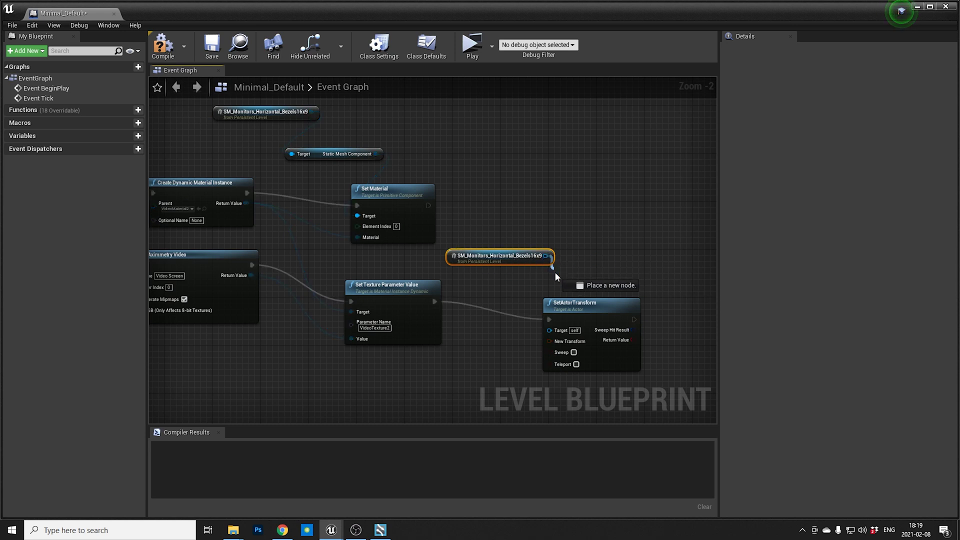
{"action": "left_click_drag", "start_coordinate": [564, 338], "coordinate": [563, 333]}
- Add a Get Aximmetry Transformation node named Screen Transformation feeding New Transform, and place it below Set Texture Parameter Value
{"action": "right_click_drag", "start_coordinate": [503, 367], "coordinate": [523, 303]}
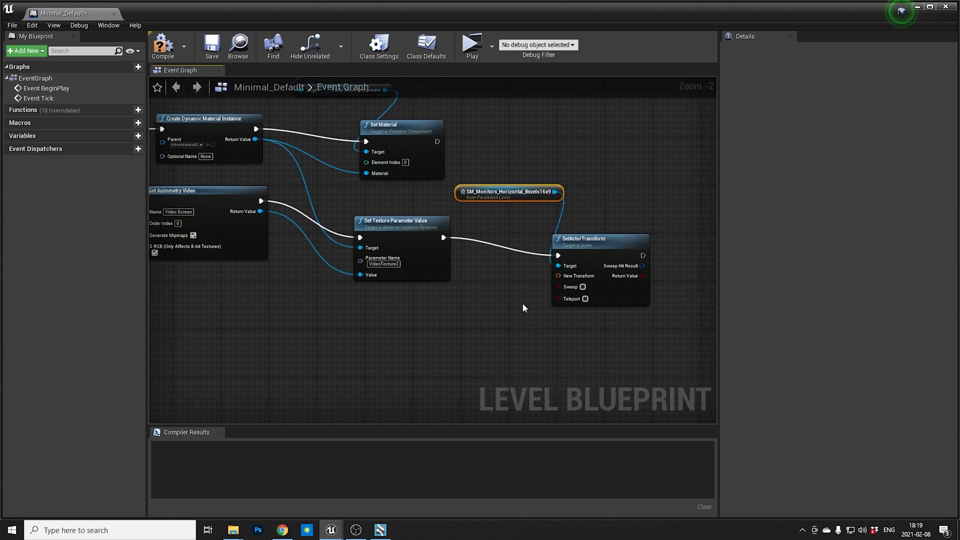
{"action": "left_click_drag", "start_coordinate": [566, 276], "coordinate": [472, 311]}
{"action": "type", "text": "get aximm"}
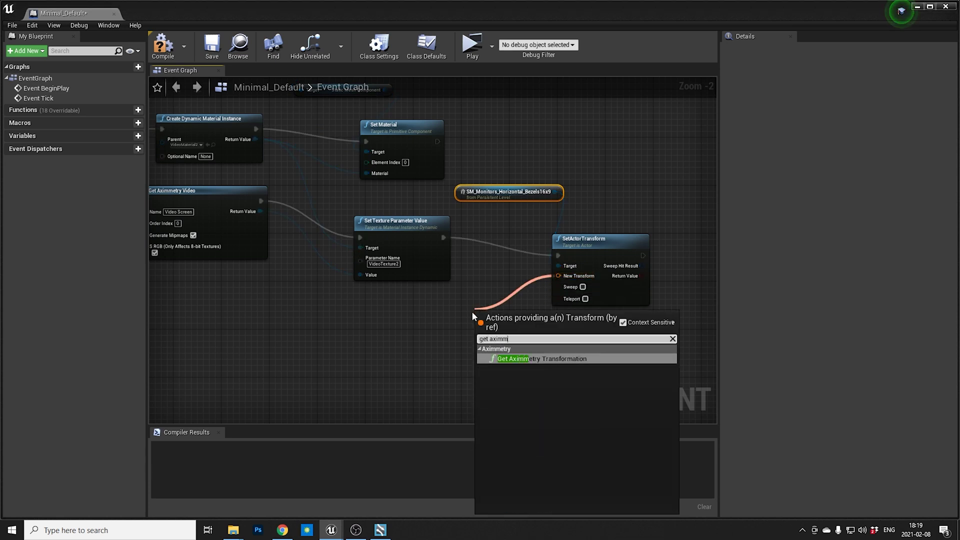
{"action": "key", "text": "Return"}
{"action": "left_click_drag", "start_coordinate": [514, 317], "coordinate": [490, 311]}
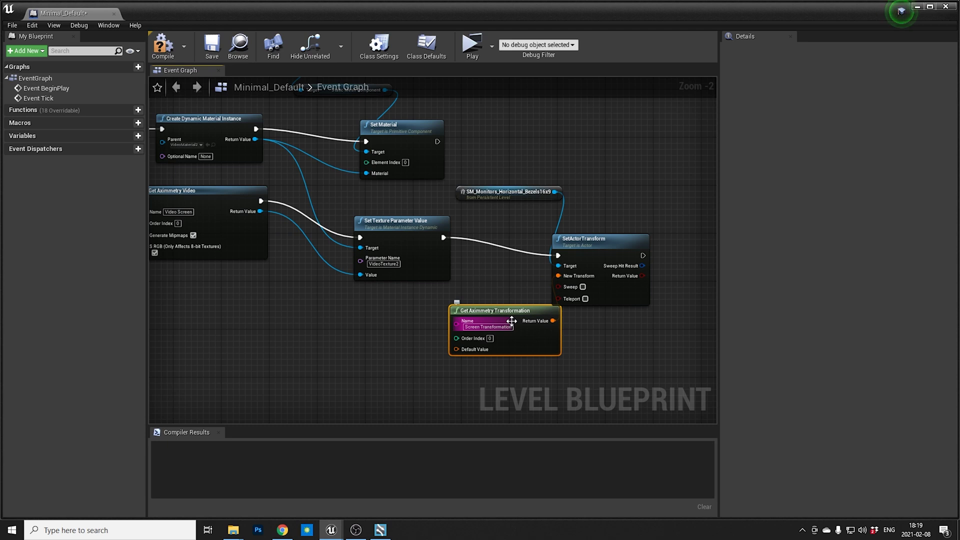
{"action": "left_click_drag", "start_coordinate": [529, 311], "coordinate": [511, 312]}
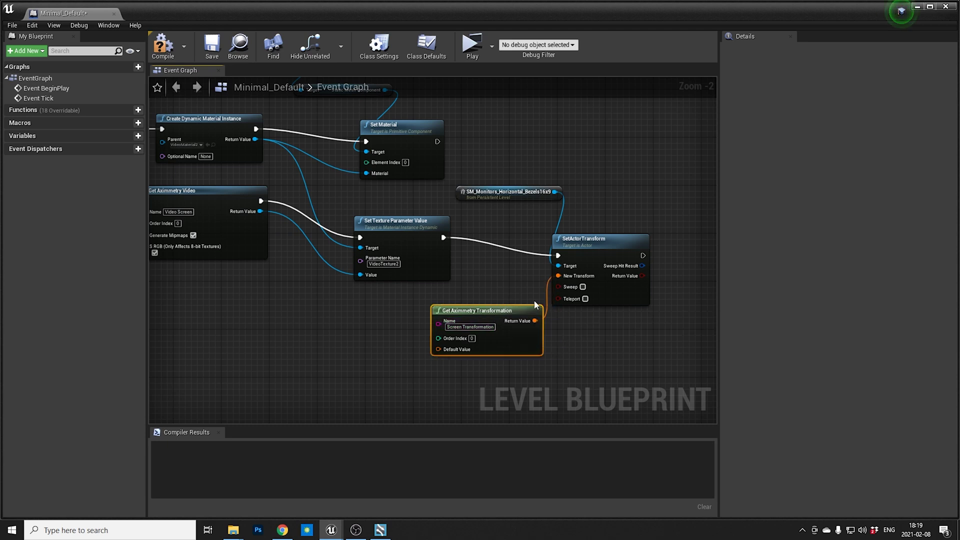
- Compile the Level Blueprint, minimize its window, and play the level
{"action": "left_click", "coordinate": [163, 44]}
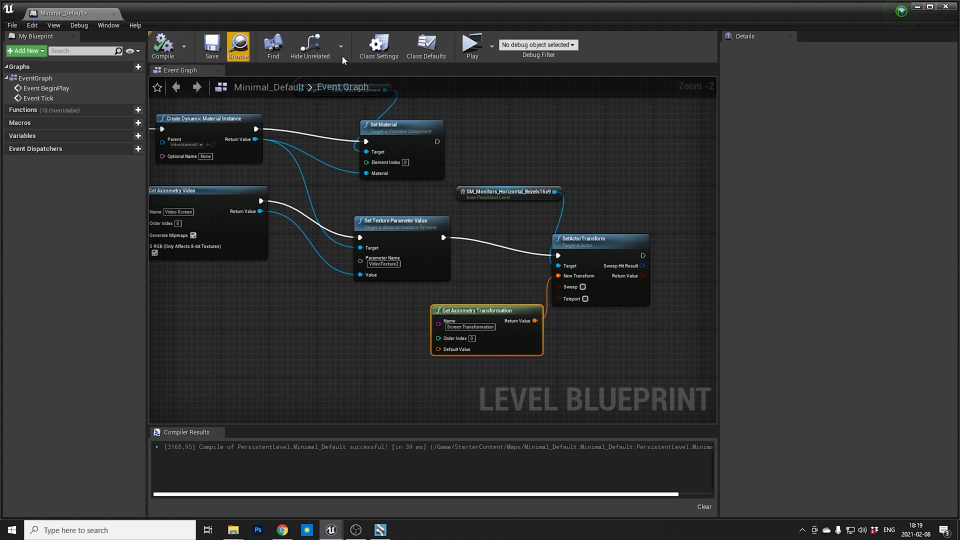
{"action": "left_click", "coordinate": [917, 7]}
{"action": "left_click", "coordinate": [575, 37]}
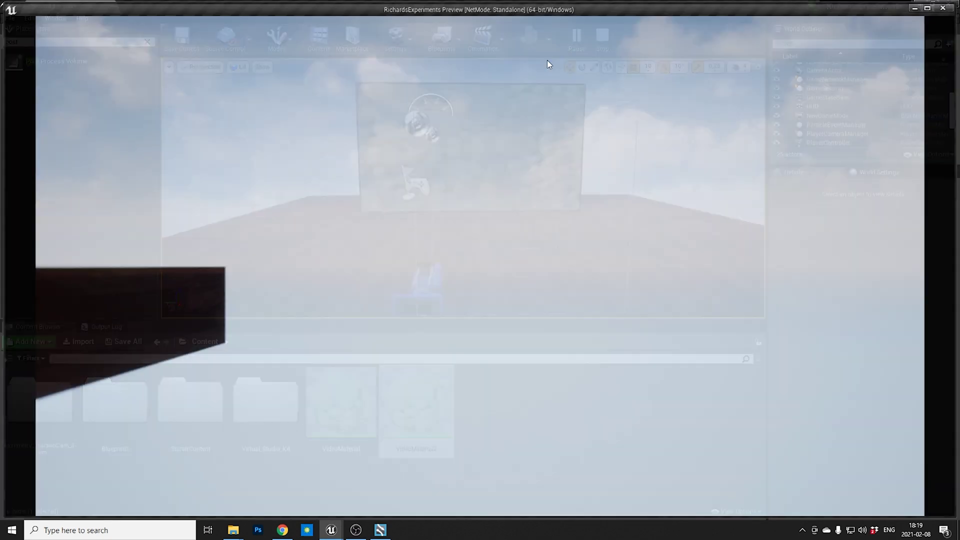
- Switch to Aximmetry and refresh the RichardsExperiments Unreal project module to expose its Screen Transformation input
{"action": "key", "text": "alt+Tab"}
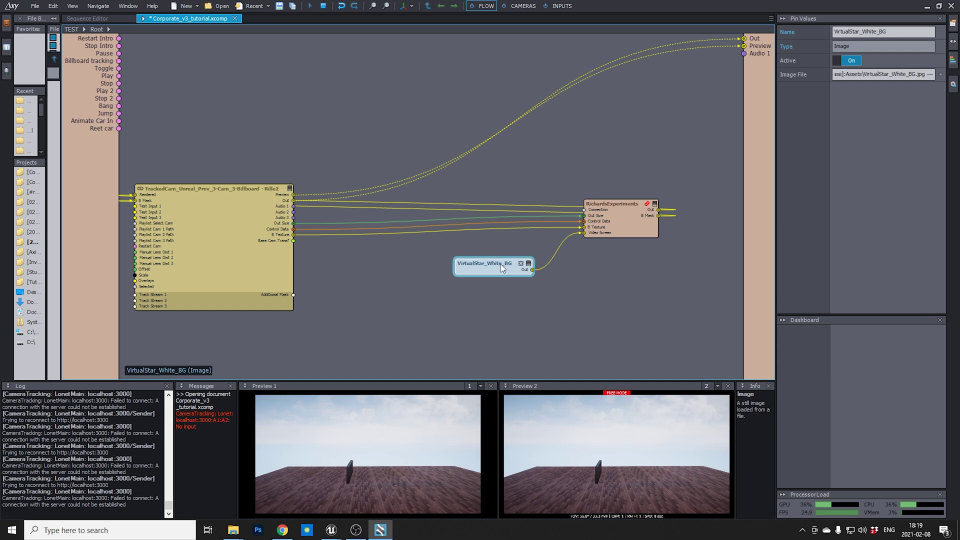
{"action": "left_click_drag", "start_coordinate": [509, 260], "coordinate": [496, 256]}
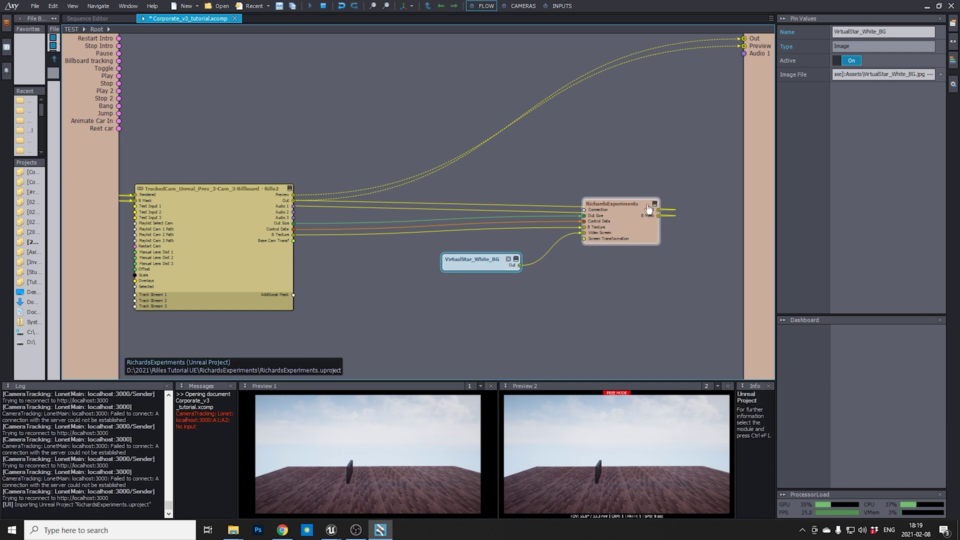
{"action": "right_click", "coordinate": [604, 266]}
{"action": "left_click", "coordinate": [605, 252]}
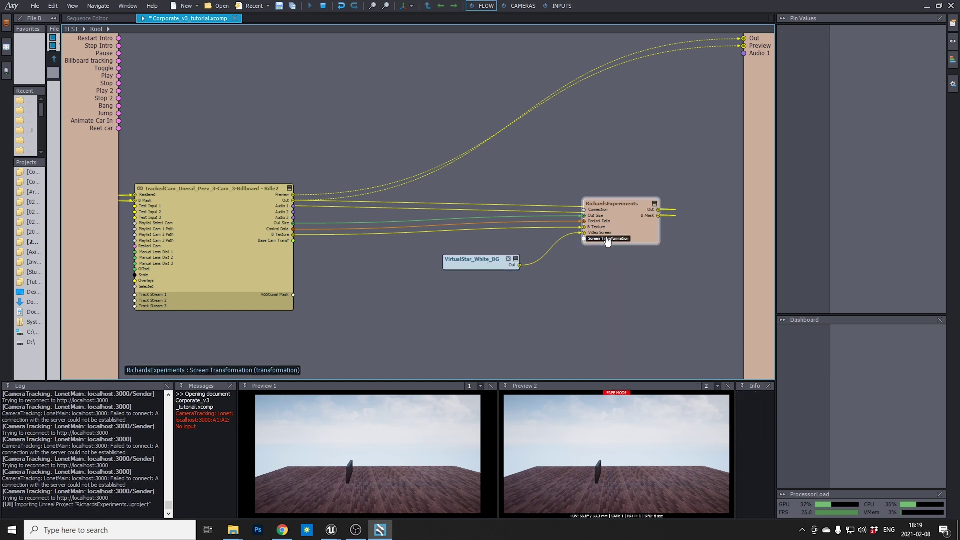
{"action": "right_click", "coordinate": [548, 314]}
{"action": "left_click", "coordinate": [584, 290]}
- Try to change the Screen Transformation position directly on the RichardsExperiments module
{"action": "left_click", "coordinate": [630, 245]}
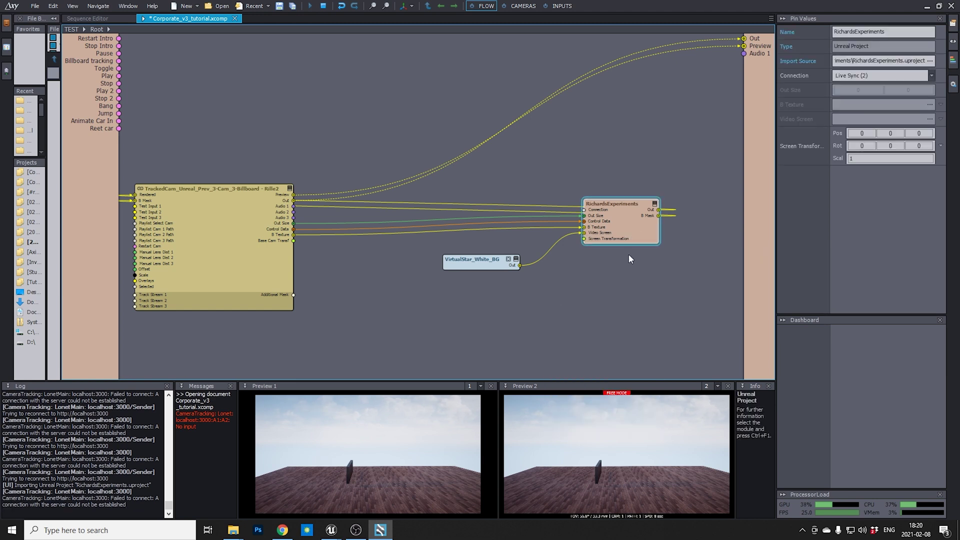
{"action": "left_click", "coordinate": [895, 133]}
{"action": "type", "text": "1.2"}
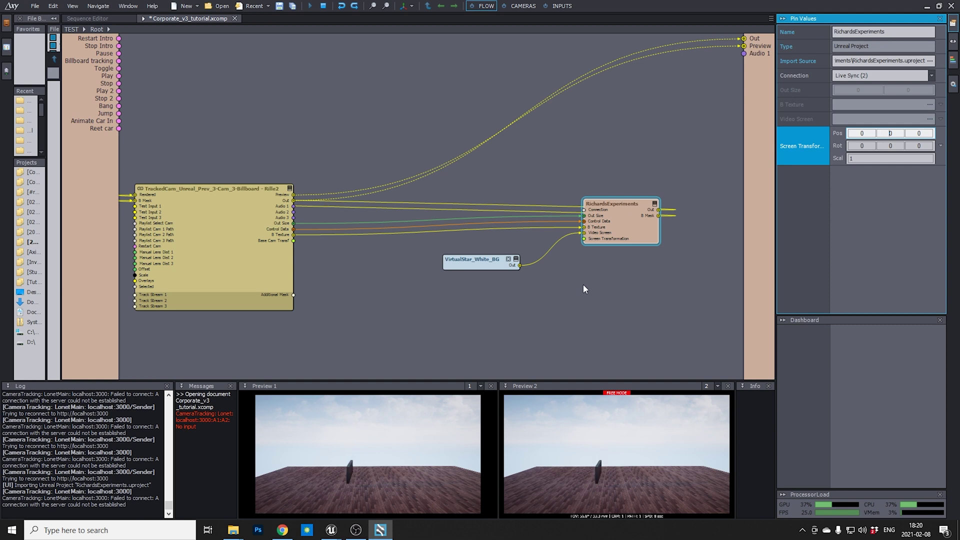
- Insert a Scene Node module and place it below the VirtualStar_White_BG image module
{"action": "right_click", "coordinate": [548, 281]}
{"action": "left_click", "coordinate": [569, 288]}
{"action": "type", "text": "scene"}
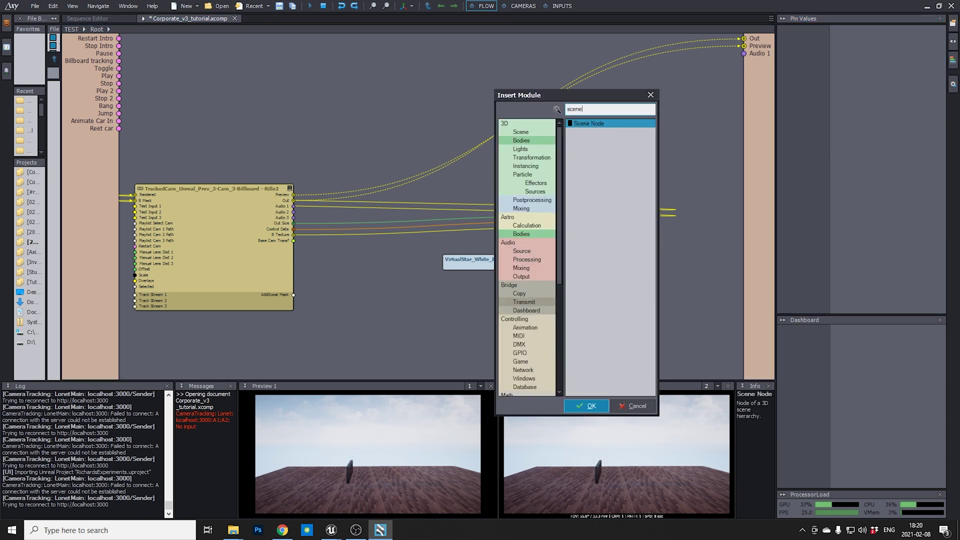
{"action": "key", "text": "Return"}
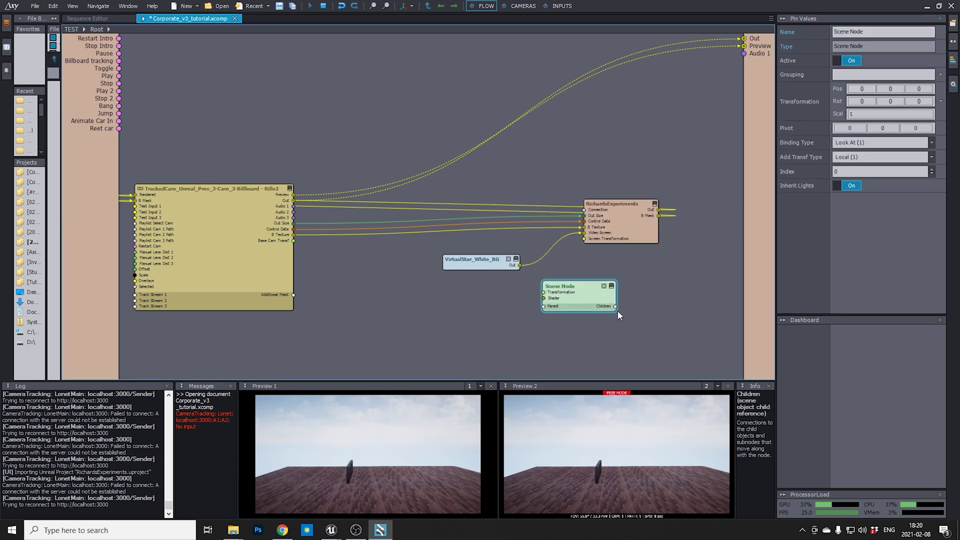
{"action": "left_click_drag", "start_coordinate": [587, 286], "coordinate": [543, 306]}
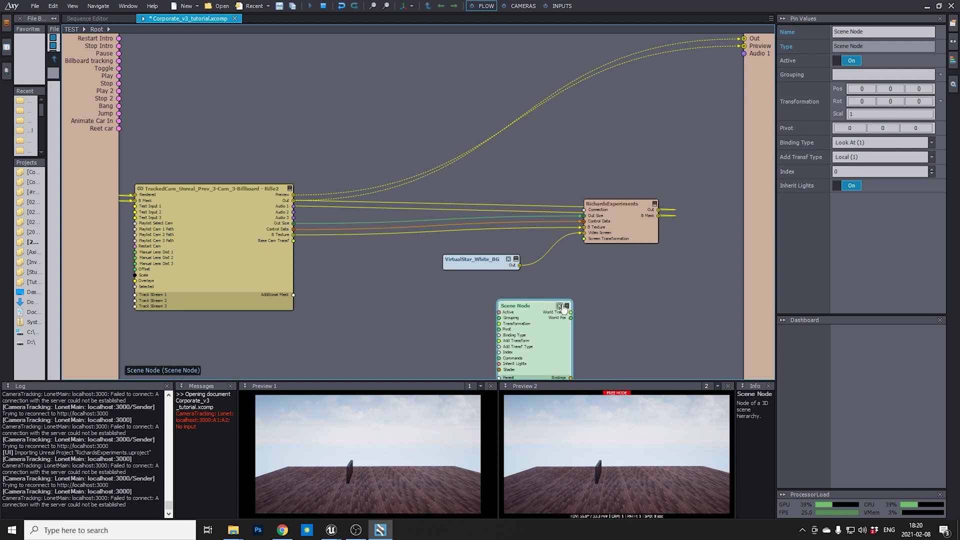
- Expand the Scene Node's pins and connect its World Transf output to the Screen Transformation input of RichardsExperiments
{"action": "left_click", "coordinate": [567, 306]}
{"action": "left_click", "coordinate": [567, 306]}
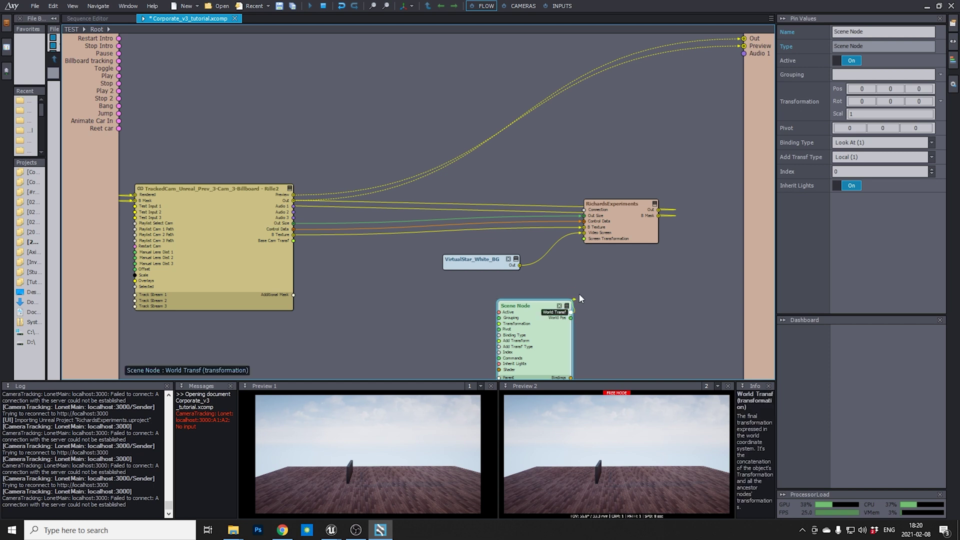
{"action": "left_click_drag", "start_coordinate": [589, 243], "coordinate": [586, 240]}
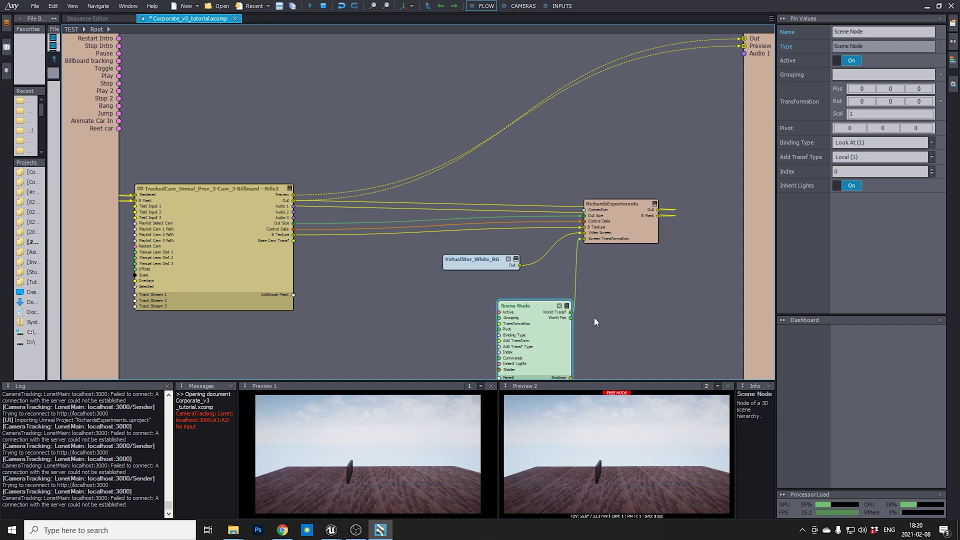
- Set the Scene Node's position to -0.8, 1.8, 4.5 and its middle rotation value to 90
{"action": "middle_click_drag", "start_coordinate": [594, 317], "coordinate": [594, 253]}
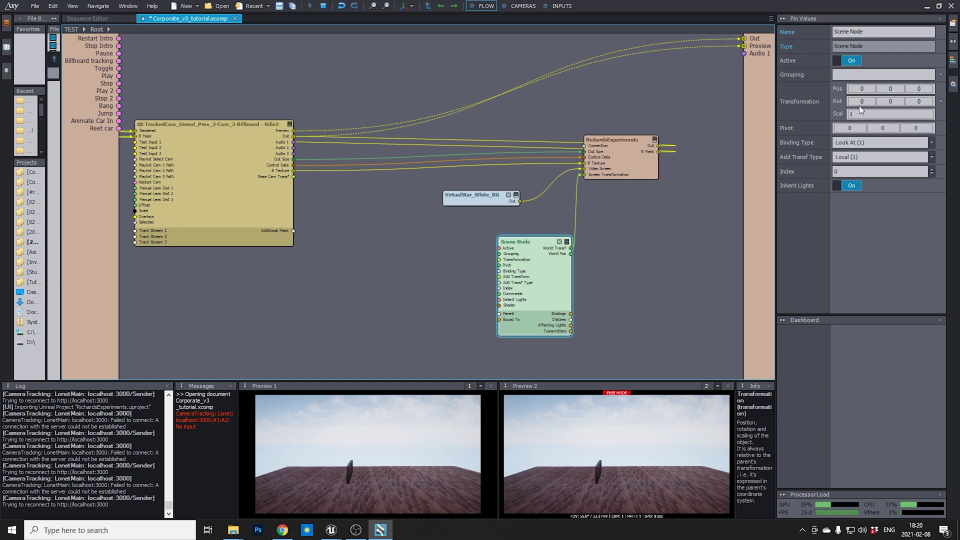
{"action": "left_click", "coordinate": [891, 101]}
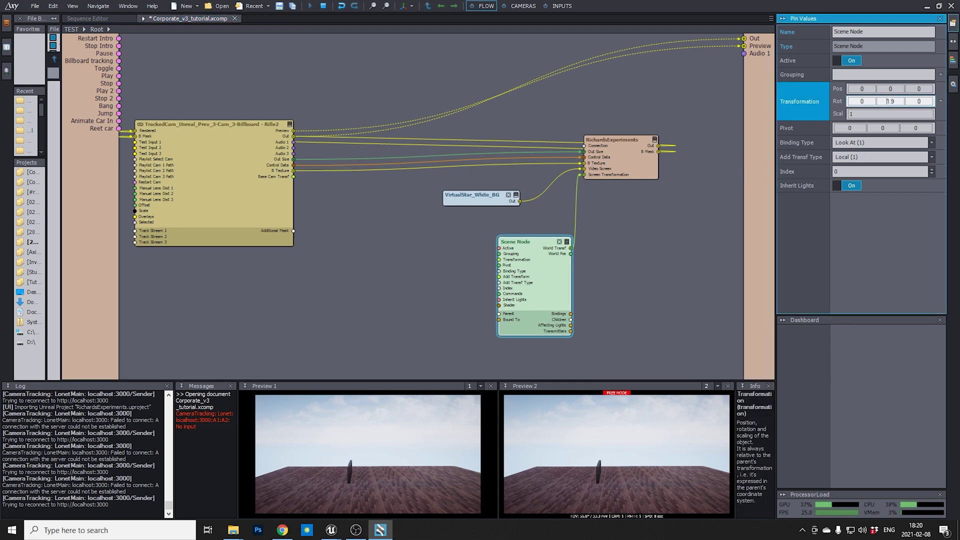
{"action": "left_click_drag", "start_coordinate": [888, 101], "coordinate": [898, 101]}
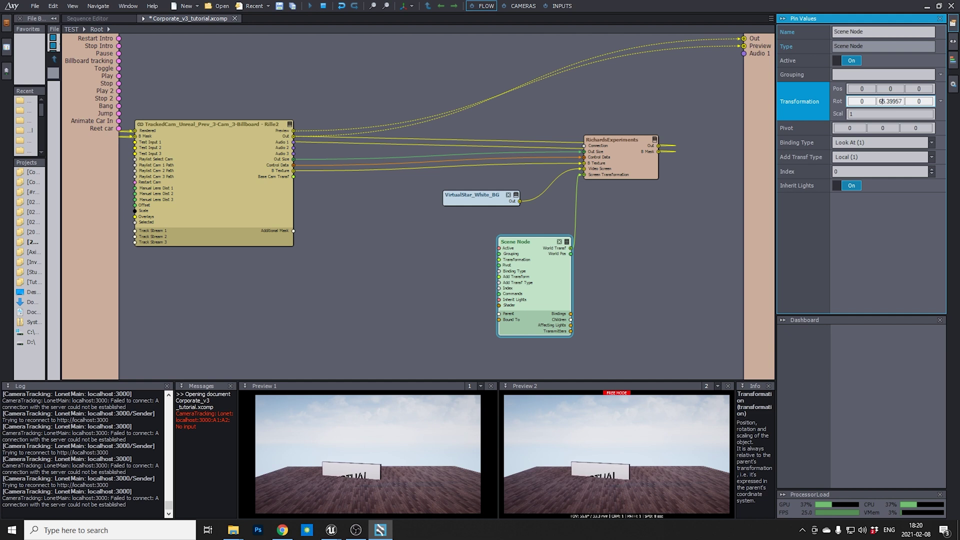
{"action": "left_click_drag", "start_coordinate": [898, 88], "coordinate": [859, 89]}
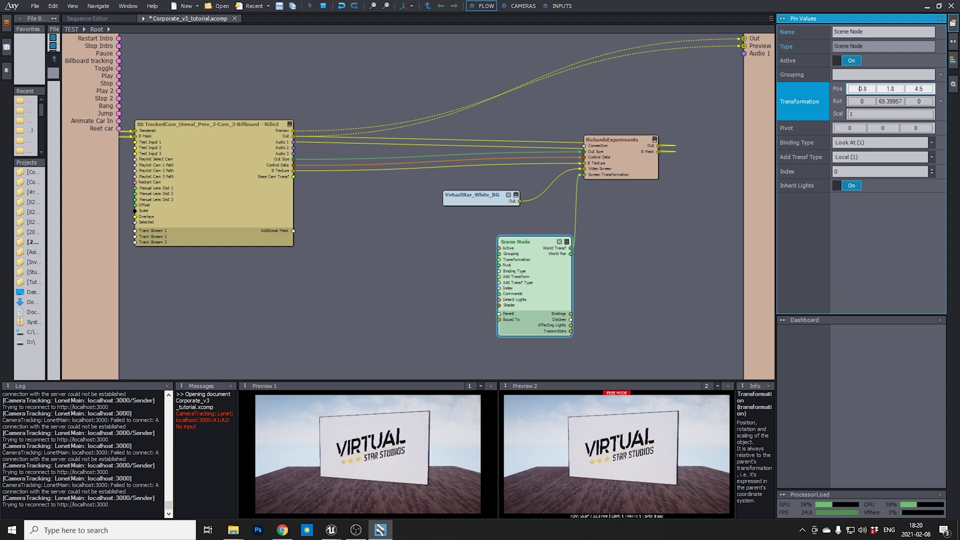
{"action": "double_click", "coordinate": [900, 103]}
{"action": "type", "text": "90"}
{"action": "key", "text": "Return"}
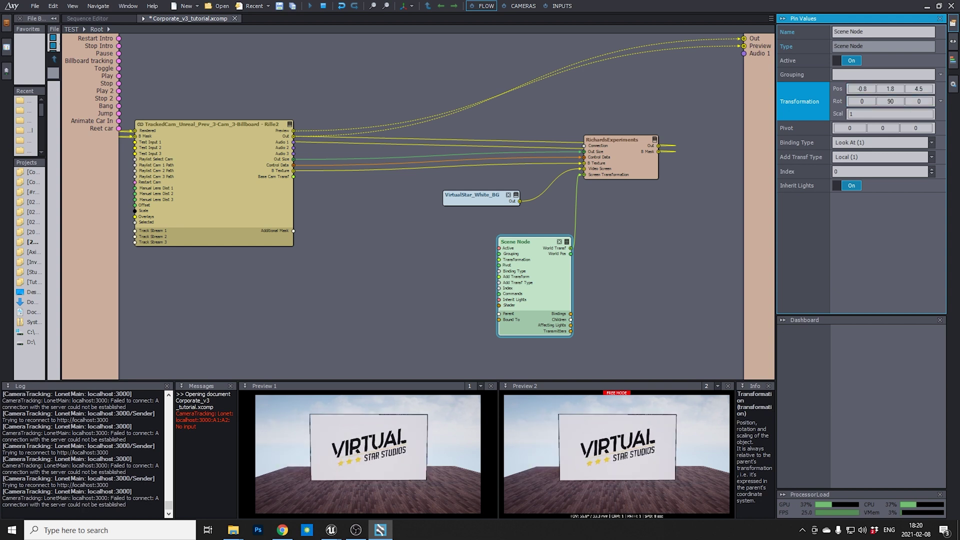